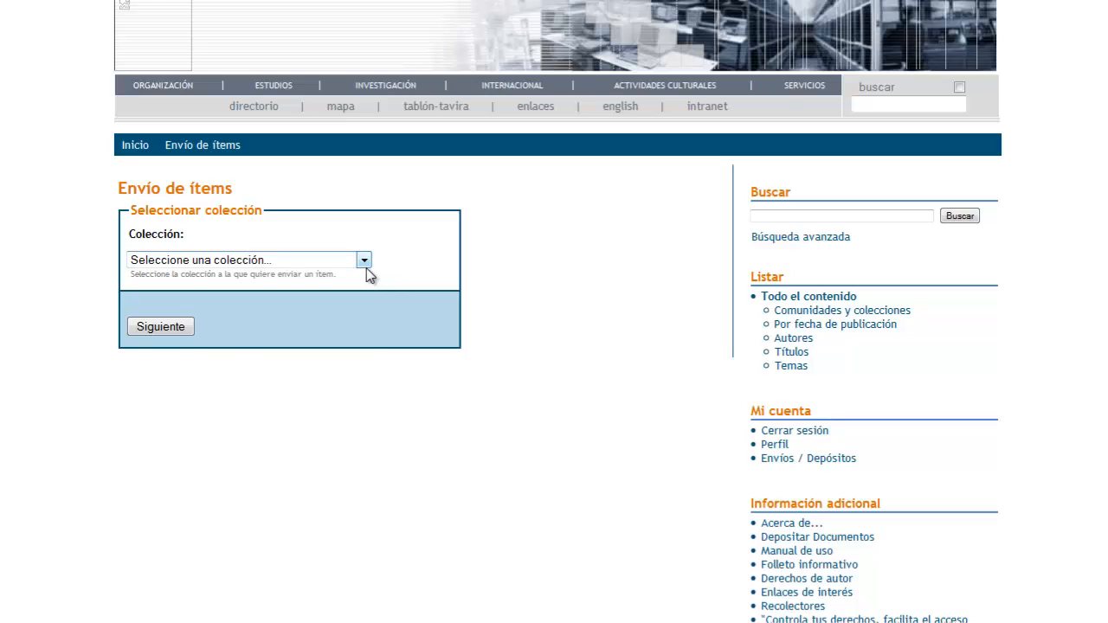
Start a new item submission in the Artículos Científicos collection.
{"action": "left_click", "coordinate": [365, 259]}
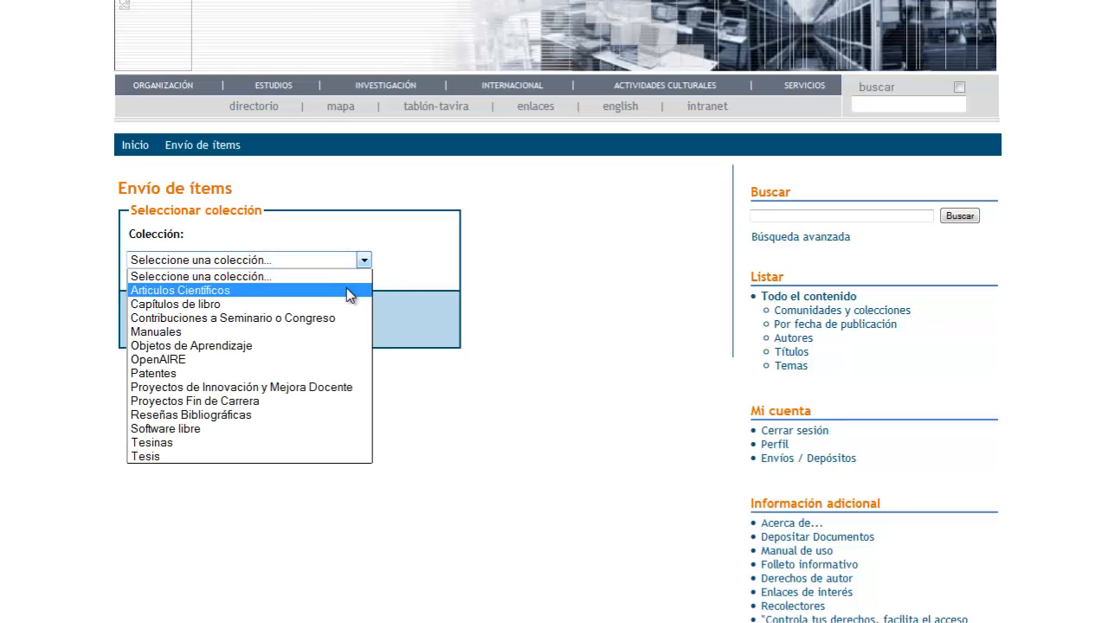
{"action": "left_click", "coordinate": [348, 290]}
{"action": "left_click", "coordinate": [166, 327]}
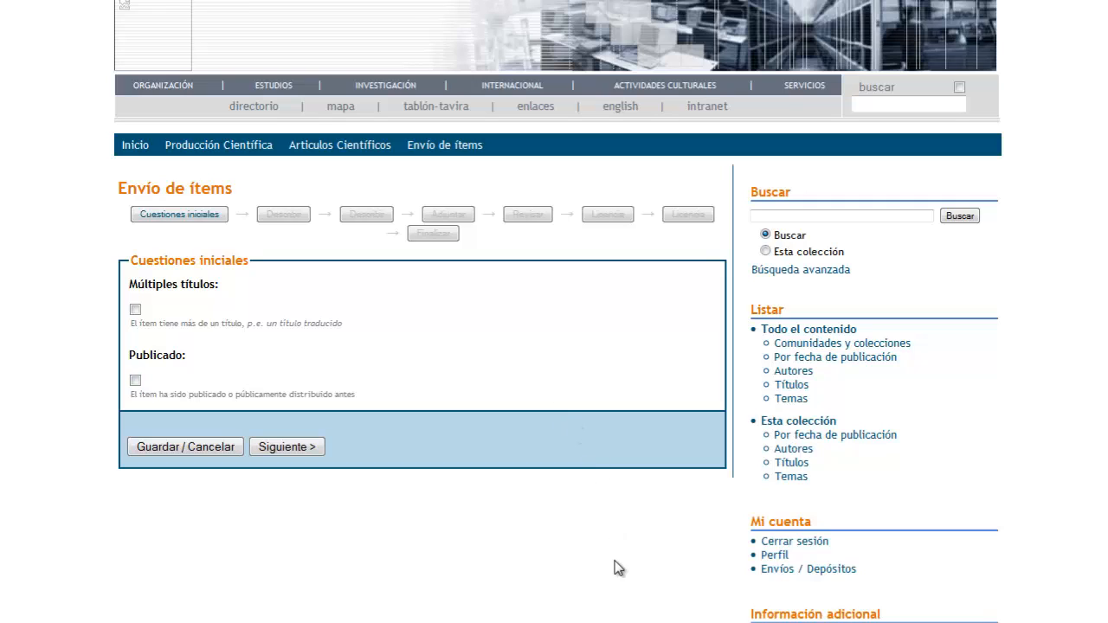
Bring up the save-or-cancel choices for the submission and choose to continue it.
{"action": "left_click", "coordinate": [223, 447]}
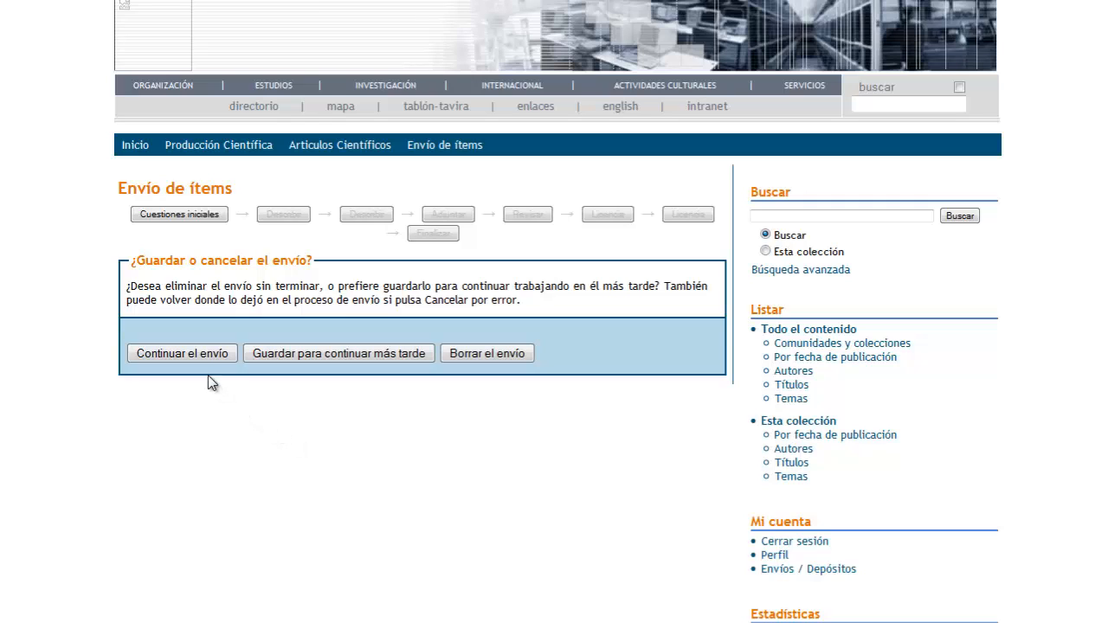
{"action": "left_click", "coordinate": [193, 353]}
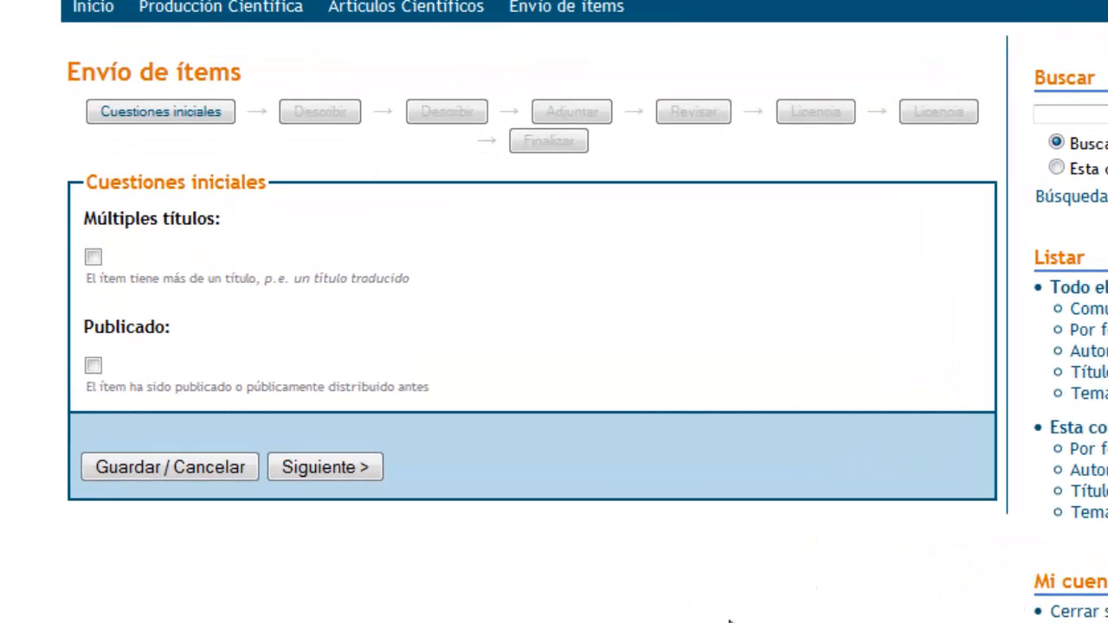
Mark the item as having multiple titles and as already published, and proceed to its description.
{"action": "left_click", "coordinate": [92, 258]}
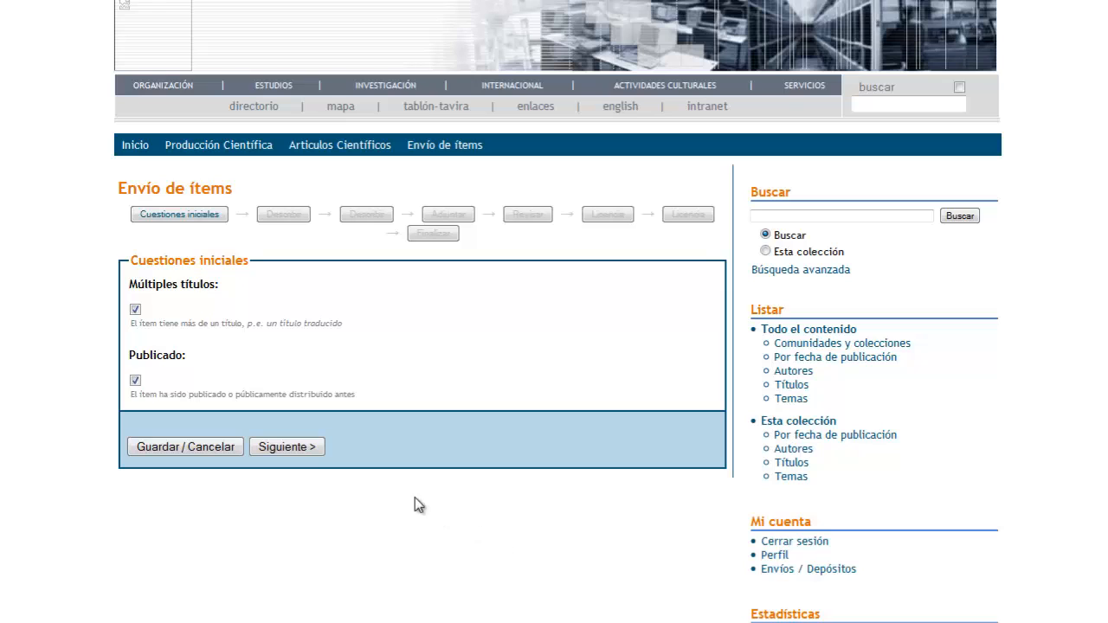
{"action": "left_click", "coordinate": [311, 449]}
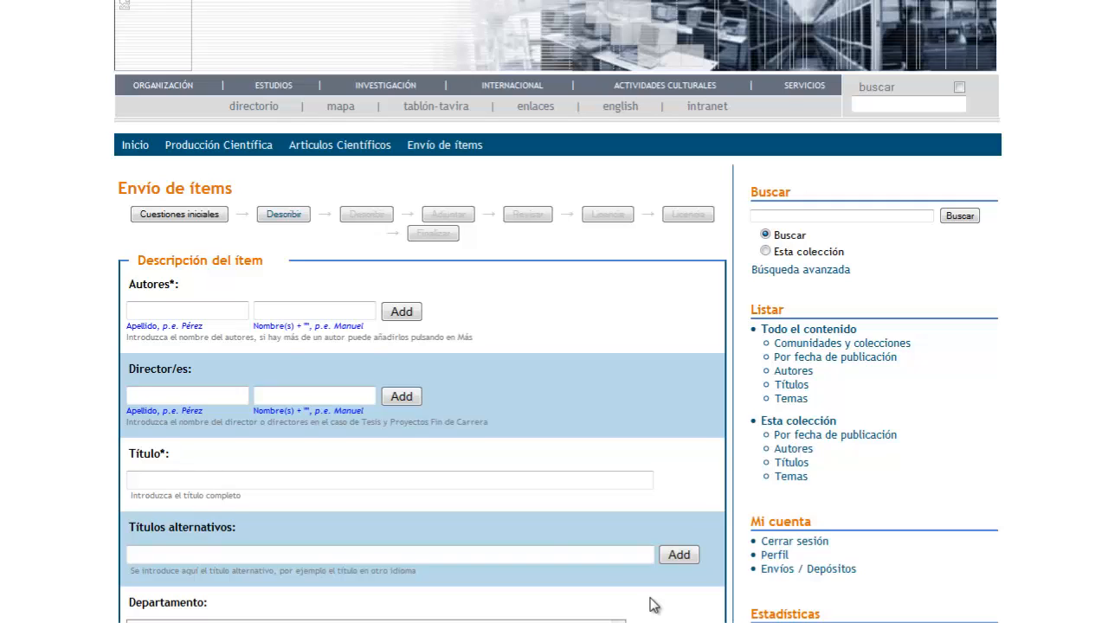
Add the first author to the item's author list with surname and given name.
{"action": "left_click", "coordinate": [218, 310]}
{"action": "type", "text": "Lécrivain"}
{"action": "key", "text": "Tab"}
{"action": "type", "text": "Claudine"}
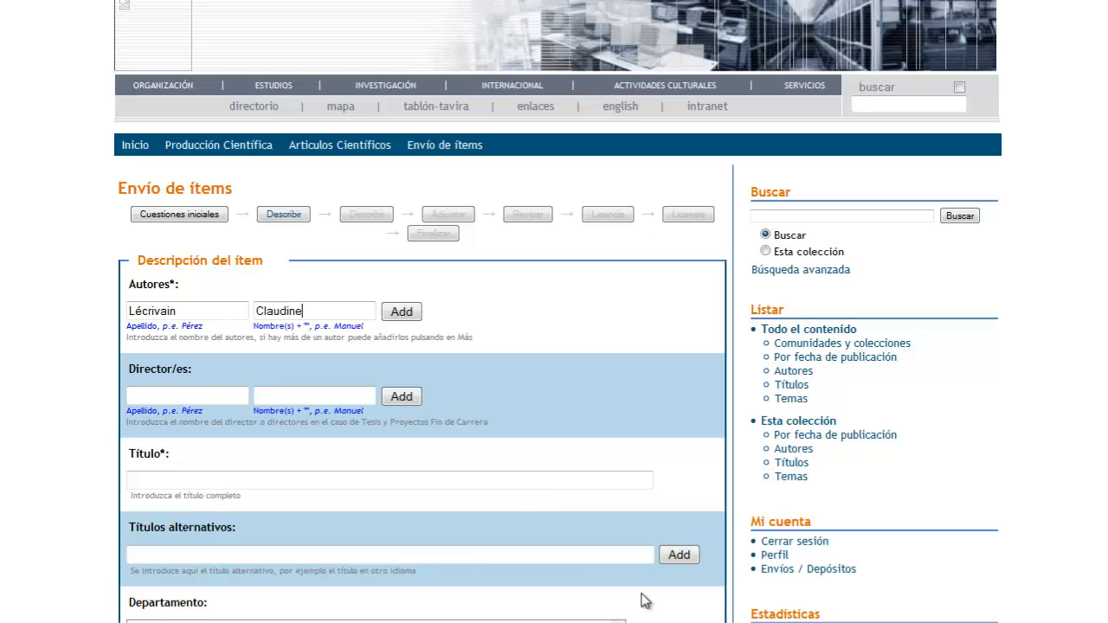
{"action": "left_click", "coordinate": [400, 318]}
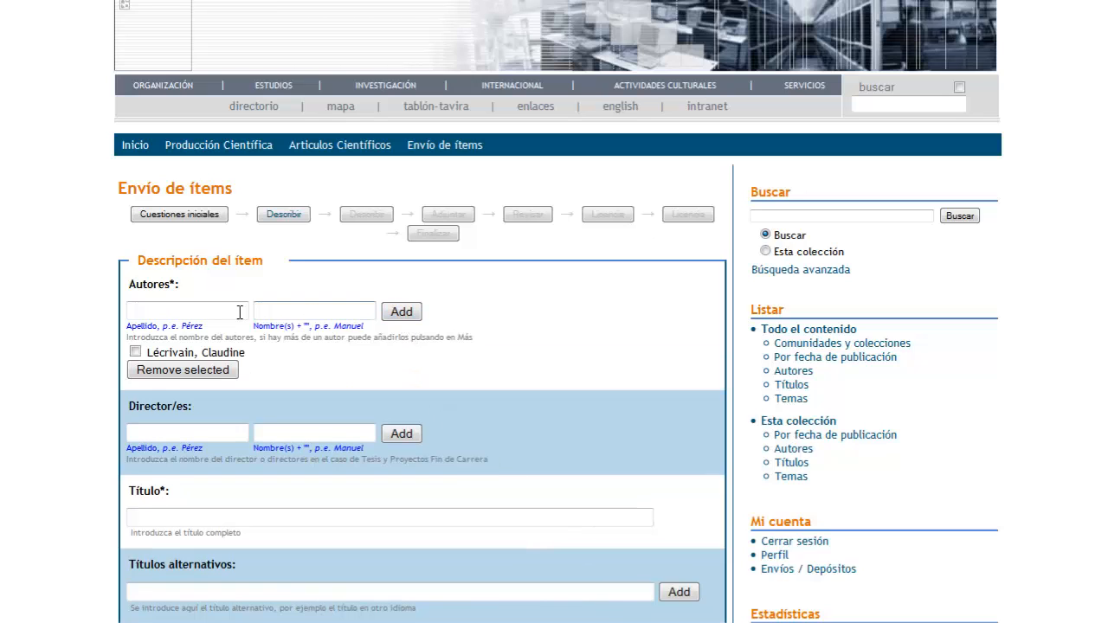
Add the second author's surname and given name to the author list.
{"action": "type", "text": "Díaz Narbona"}
{"action": "key", "text": "Tab"}
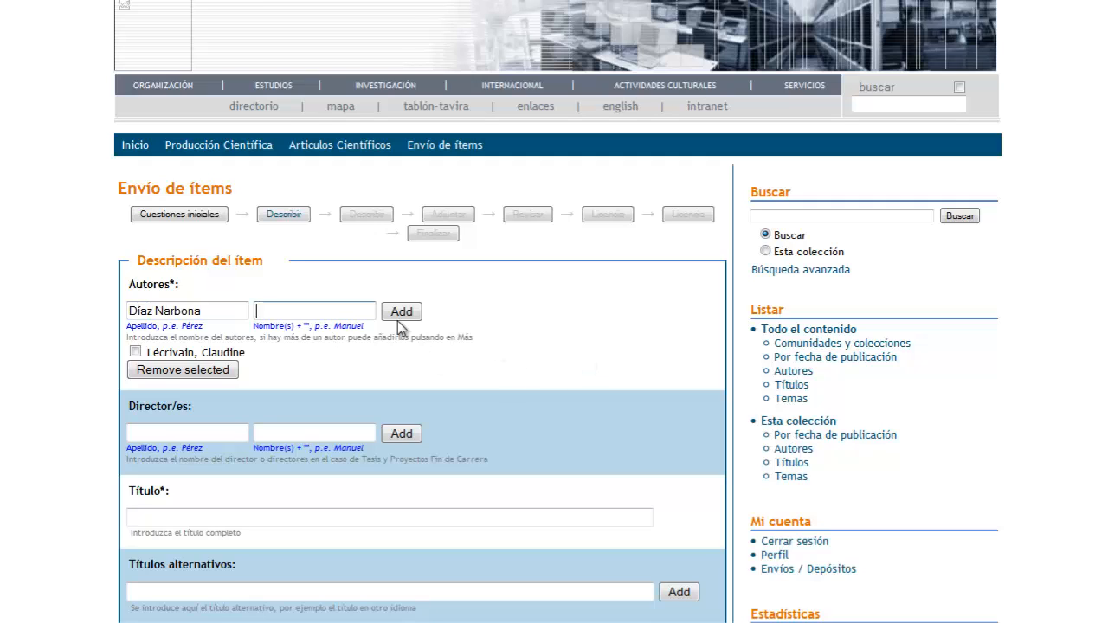
{"action": "type", "text": "Inmaculada"}
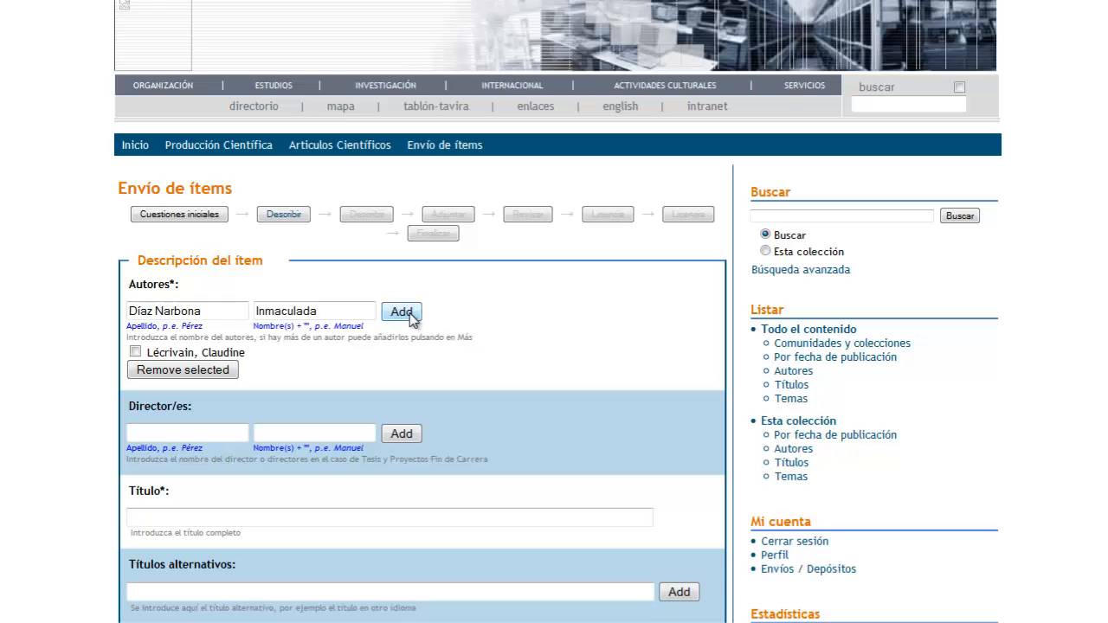
{"action": "left_click", "coordinate": [402, 312]}
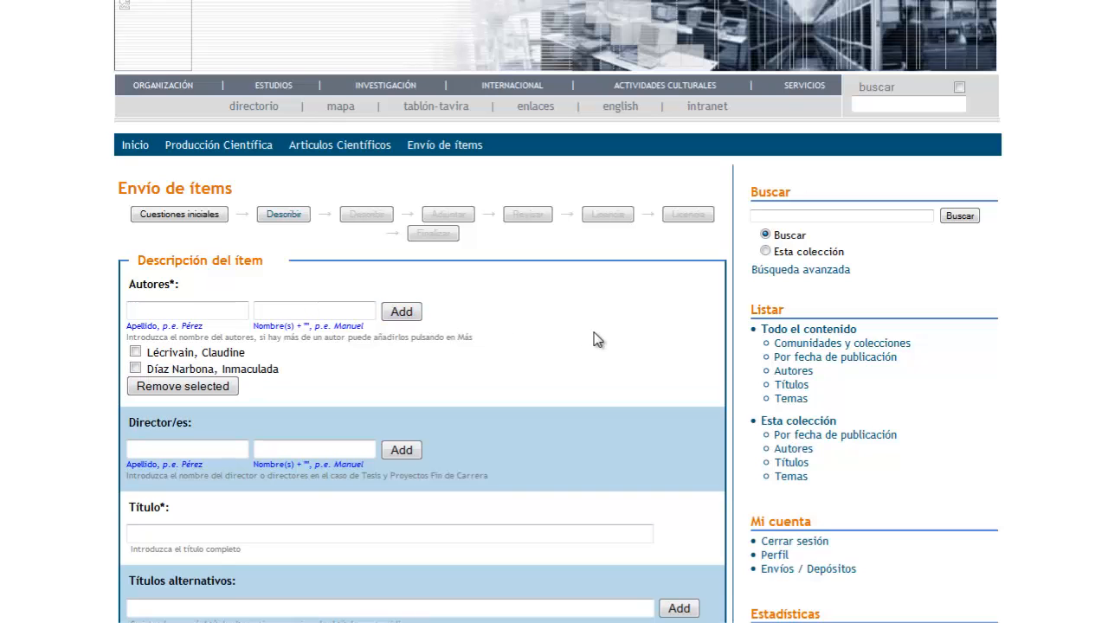
Enter the item's title as "L'approche interculturelle d'un projet éditorial: littératures émergentes en espagnol".
{"action": "scroll", "coordinate": [635, 370], "scroll_direction": "down", "scroll_amount": 2}
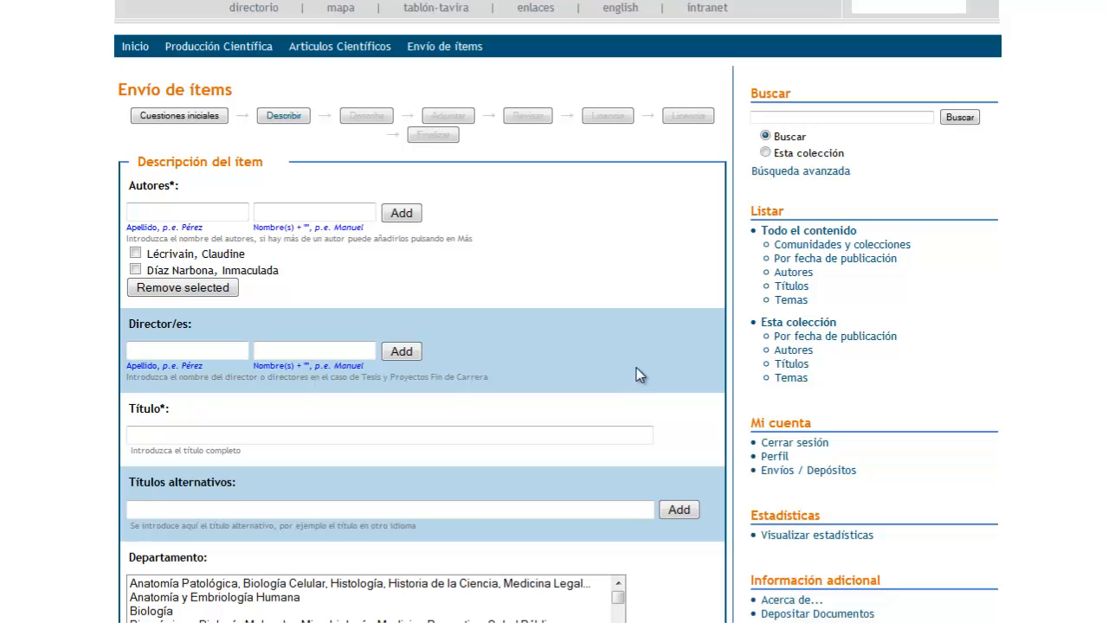
{"action": "left_click", "coordinate": [443, 432]}
{"action": "left_click", "coordinate": [537, 383]}
{"action": "type", "text": "L'approche intercultu"}
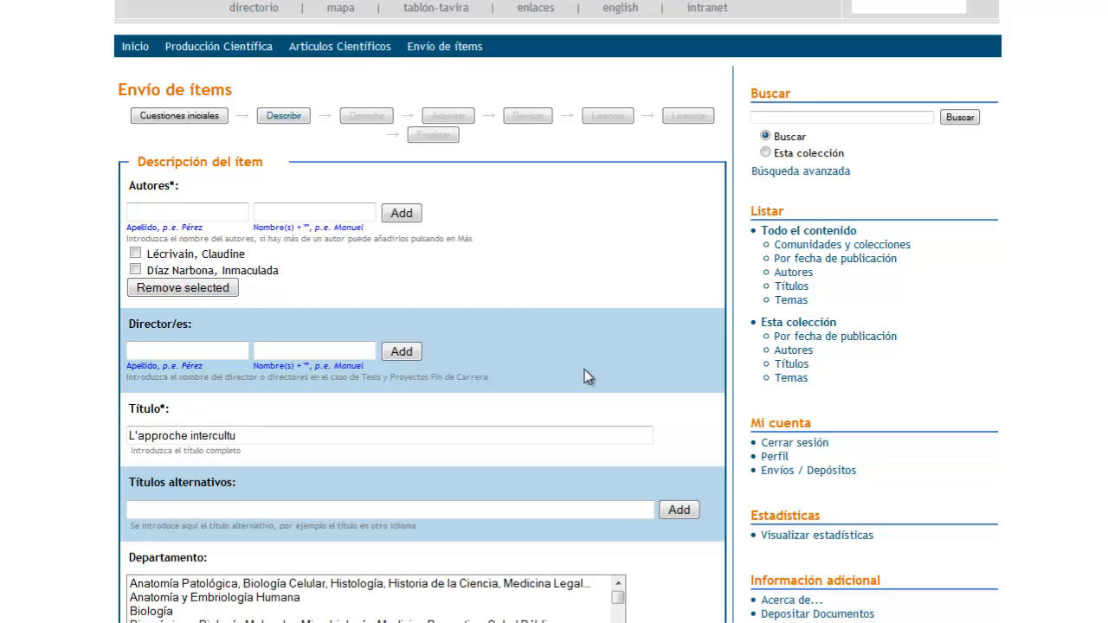
{"action": "type", "text": "relle d'un projet édit"}
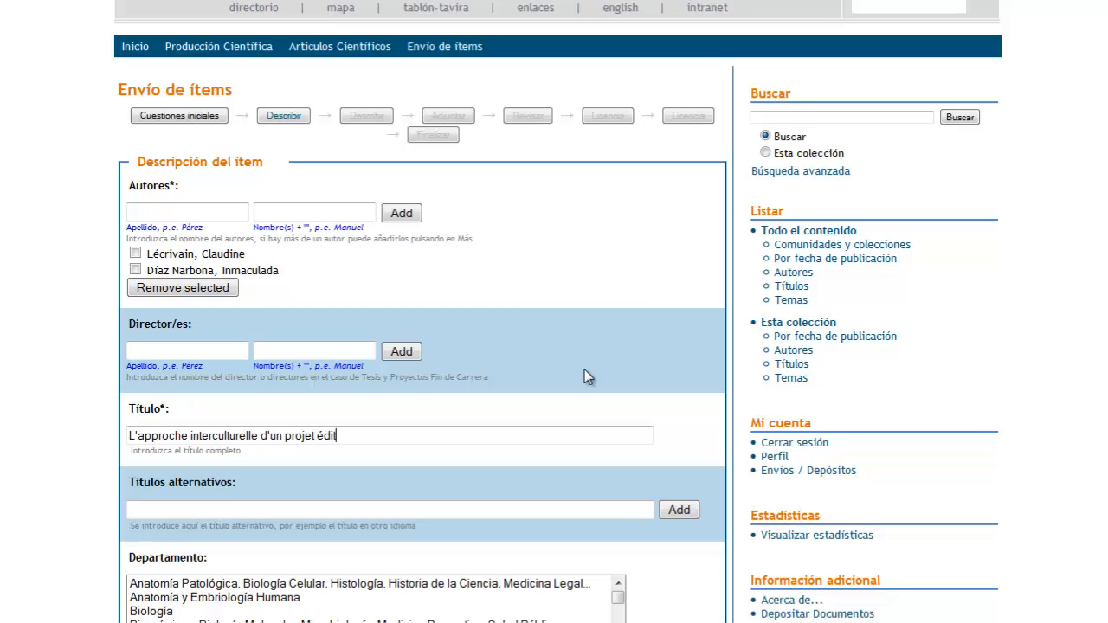
{"action": "type", "text": "orial: littératures émergentes en espagnol"}
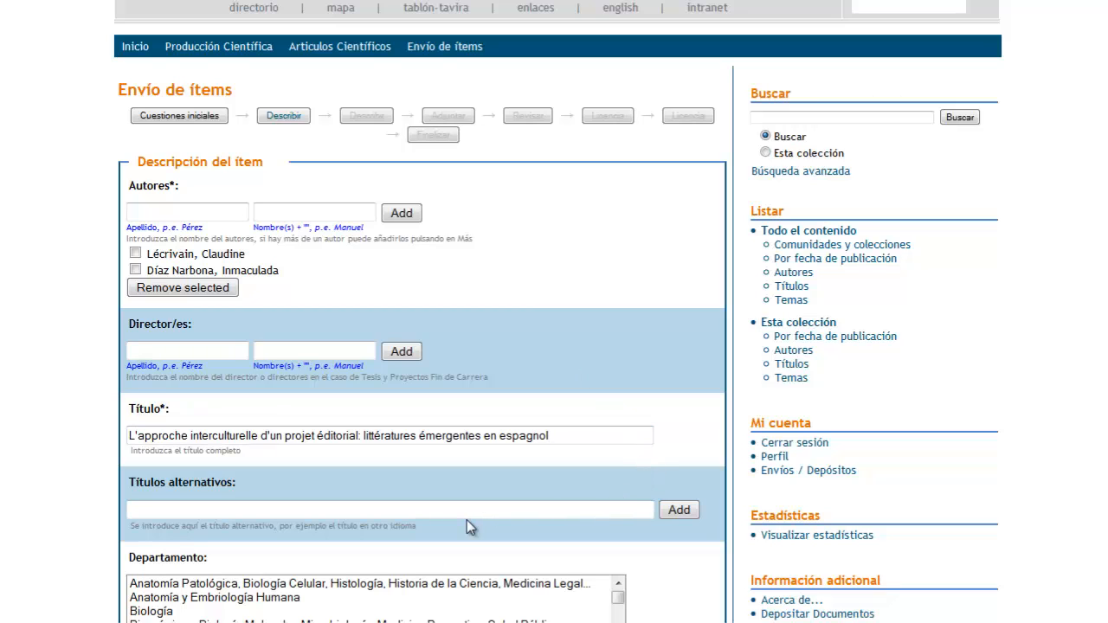
Enter the alternative title "El enfoque intercultural de un proyecto editorial: literaturas emergentes en español".
{"action": "left_click", "coordinate": [399, 513]}
{"action": "type", "text": "Elenfoque intercul"}
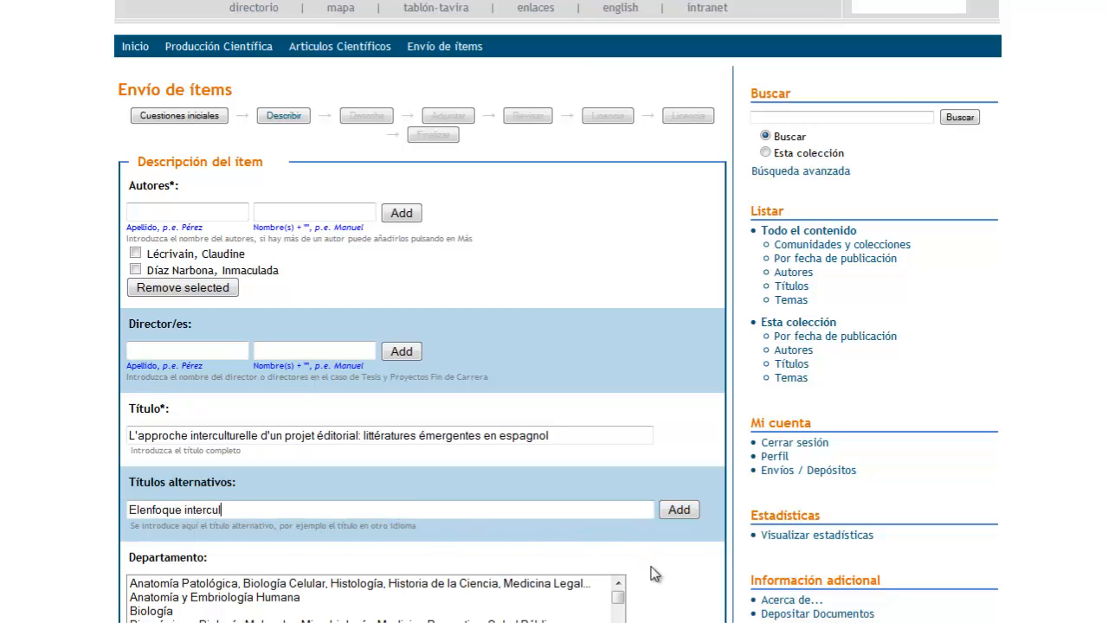
{"action": "type", "text": "tural de un proyecto ed"}
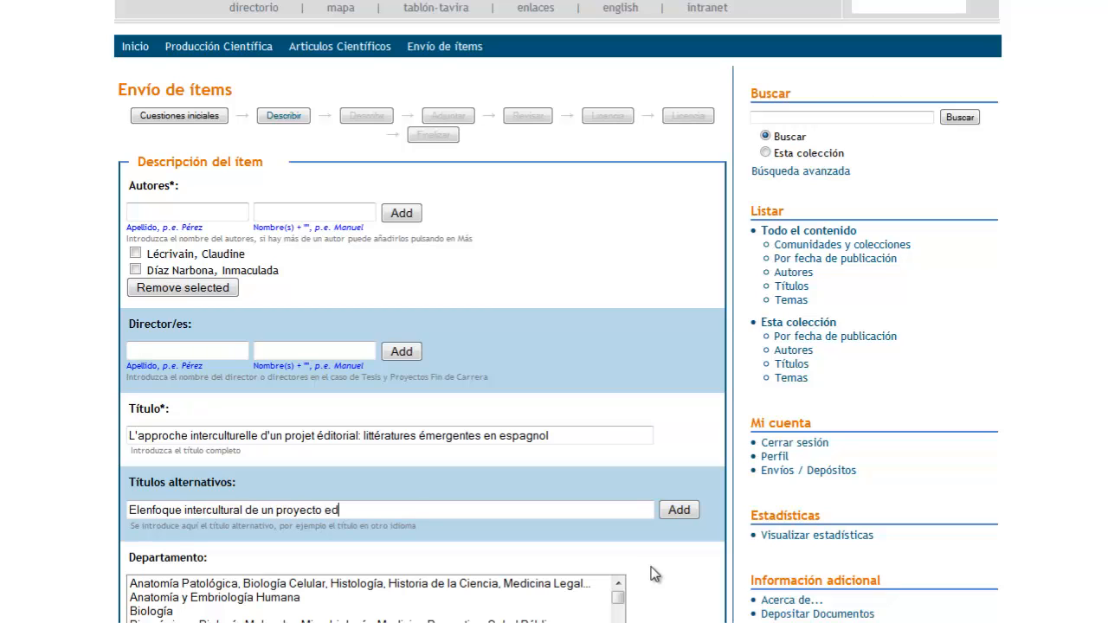
{"action": "type", "text": "itorial: literaturas emergentes en español"}
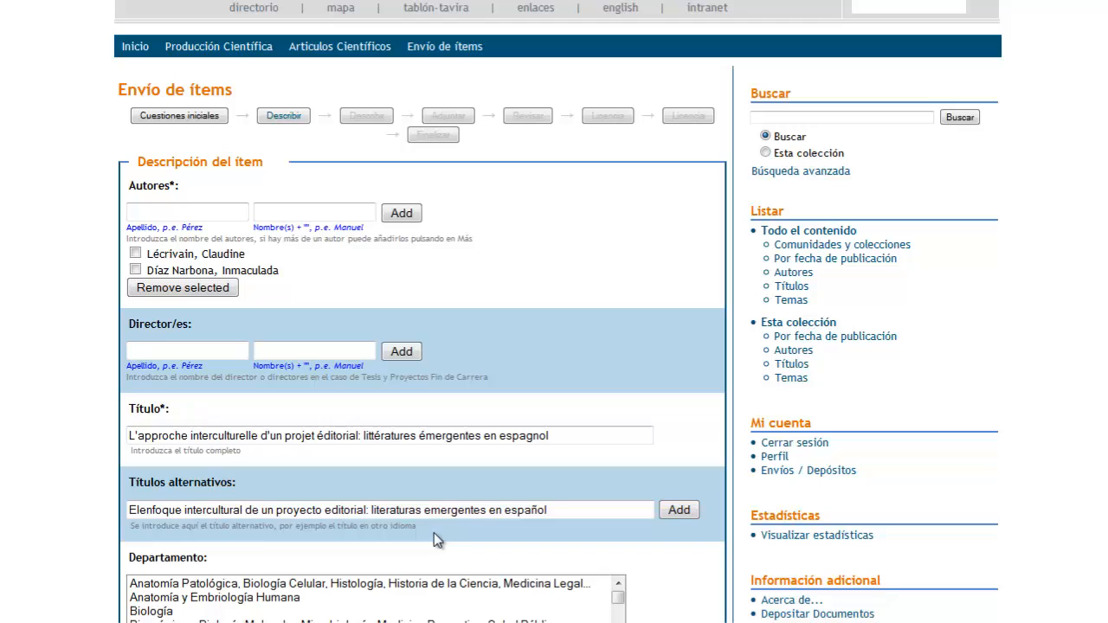
{"action": "left_click", "coordinate": [140, 510]}
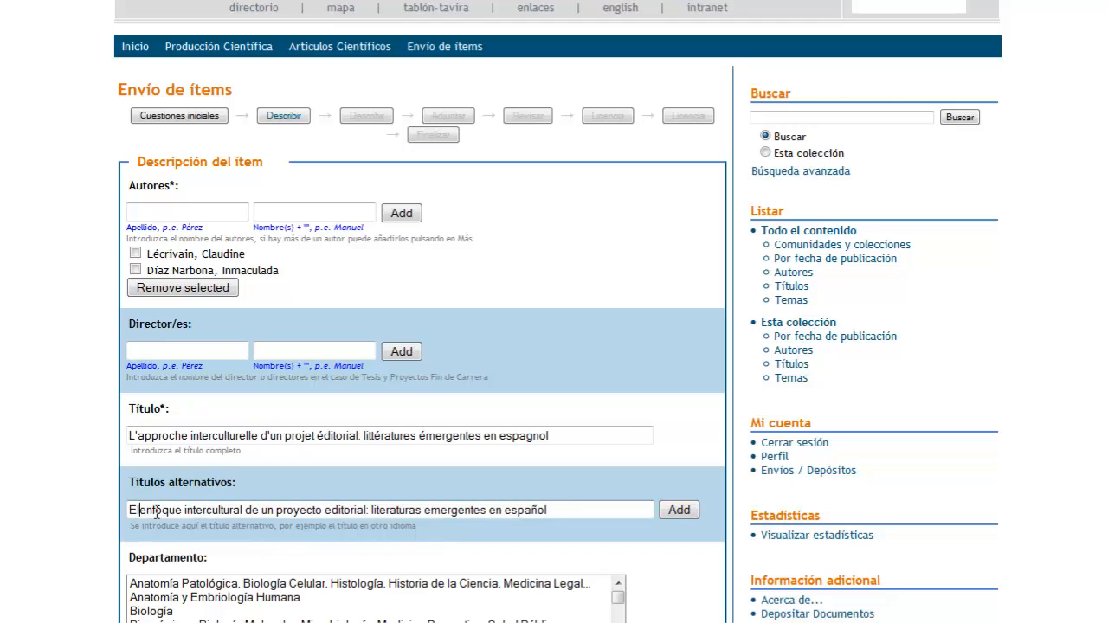
Select Filología Francesa e Inglesa as the authors' department.
{"action": "scroll", "coordinate": [699, 576], "scroll_direction": "down", "scroll_amount": 3}
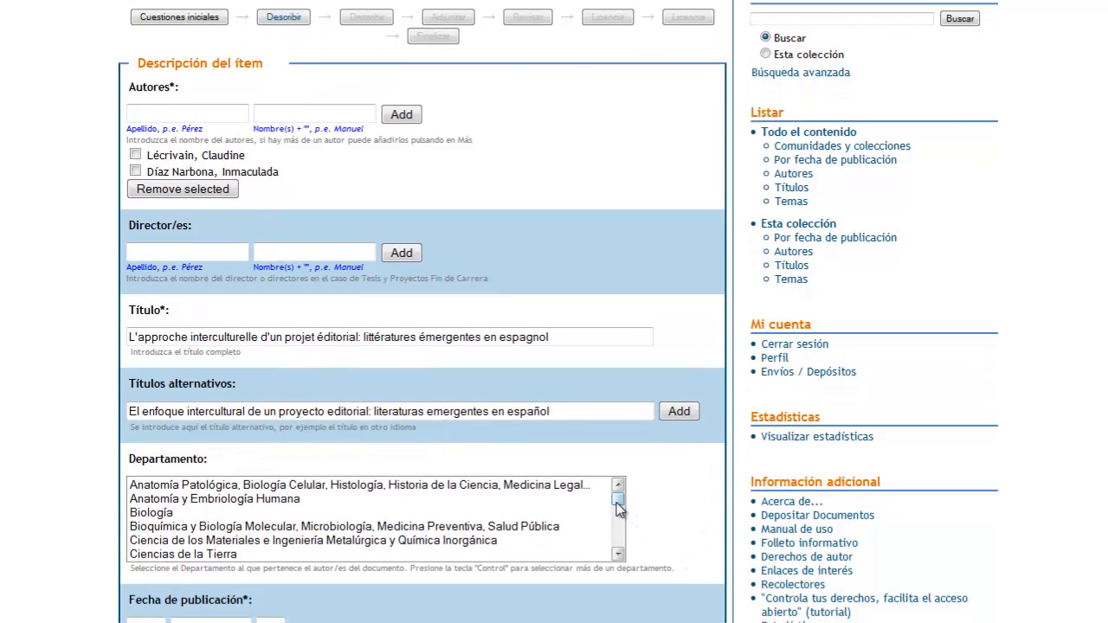
{"action": "left_click_drag", "start_coordinate": [625, 513], "coordinate": [628, 525]}
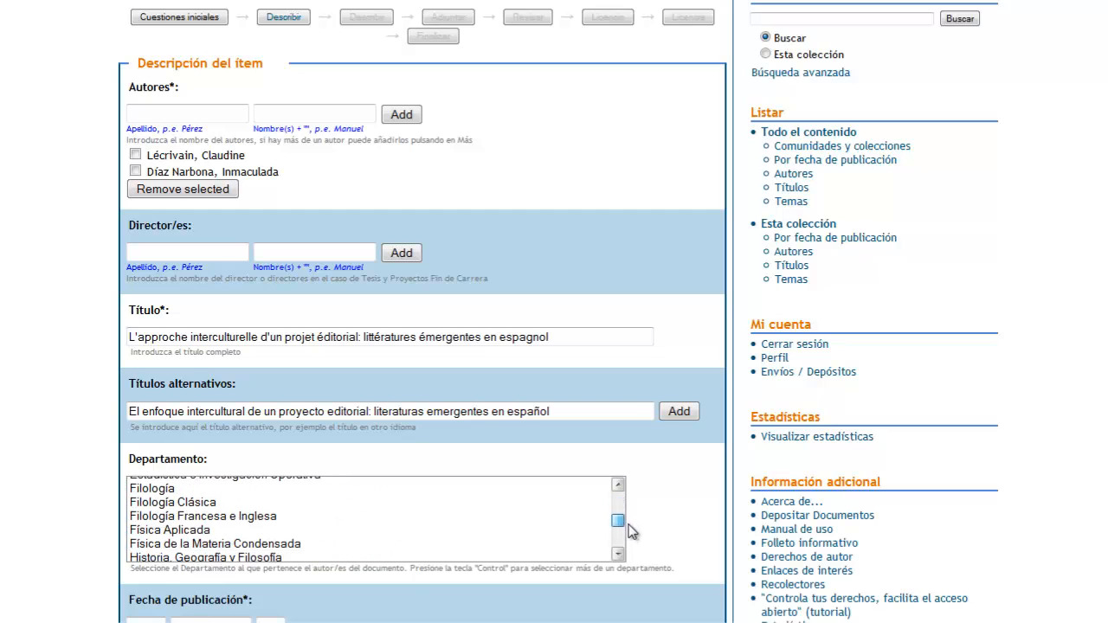
{"action": "left_click", "coordinate": [260, 518]}
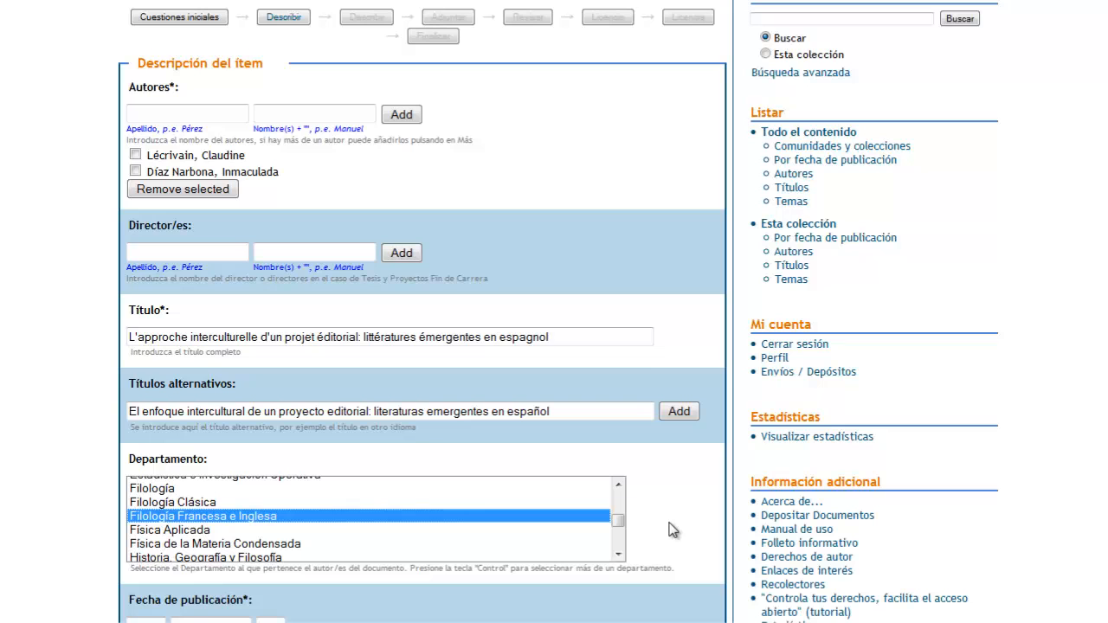
Set the publication year to 2009, leaving the month and day blank.
{"action": "scroll", "coordinate": [673, 529], "scroll_direction": "down", "scroll_amount": 3}
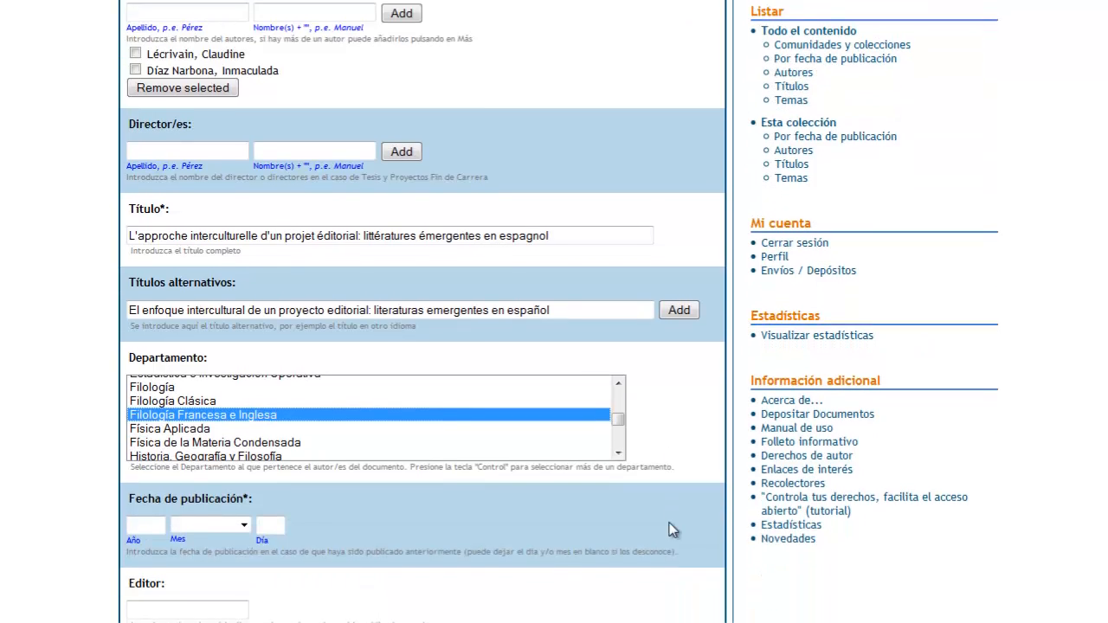
{"action": "scroll", "coordinate": [673, 530], "scroll_direction": "down", "scroll_amount": 1}
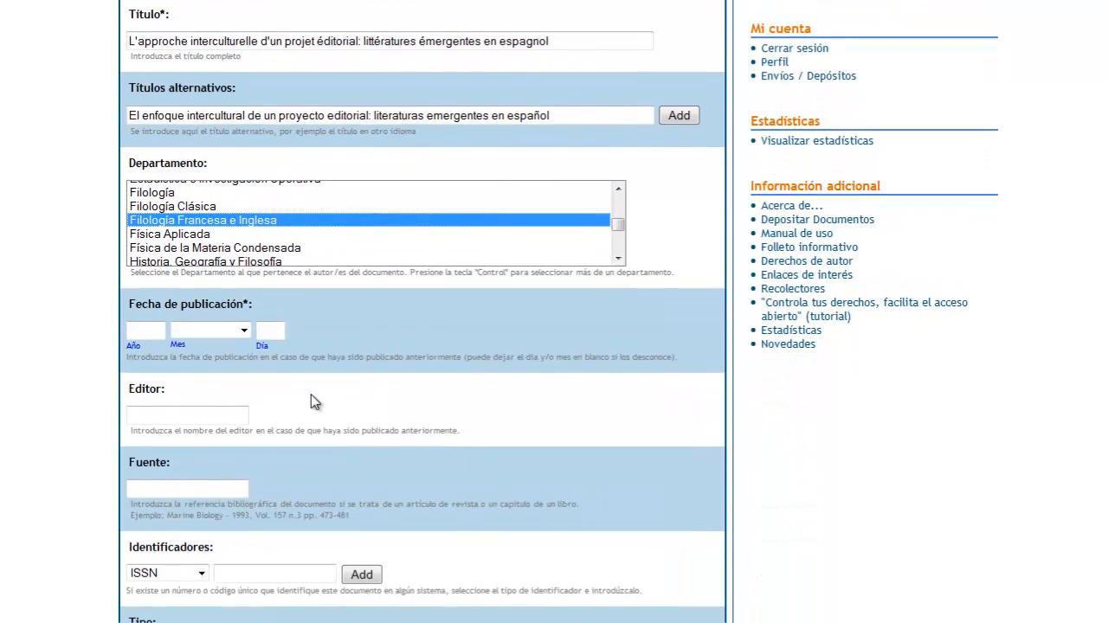
{"action": "left_click", "coordinate": [153, 330]}
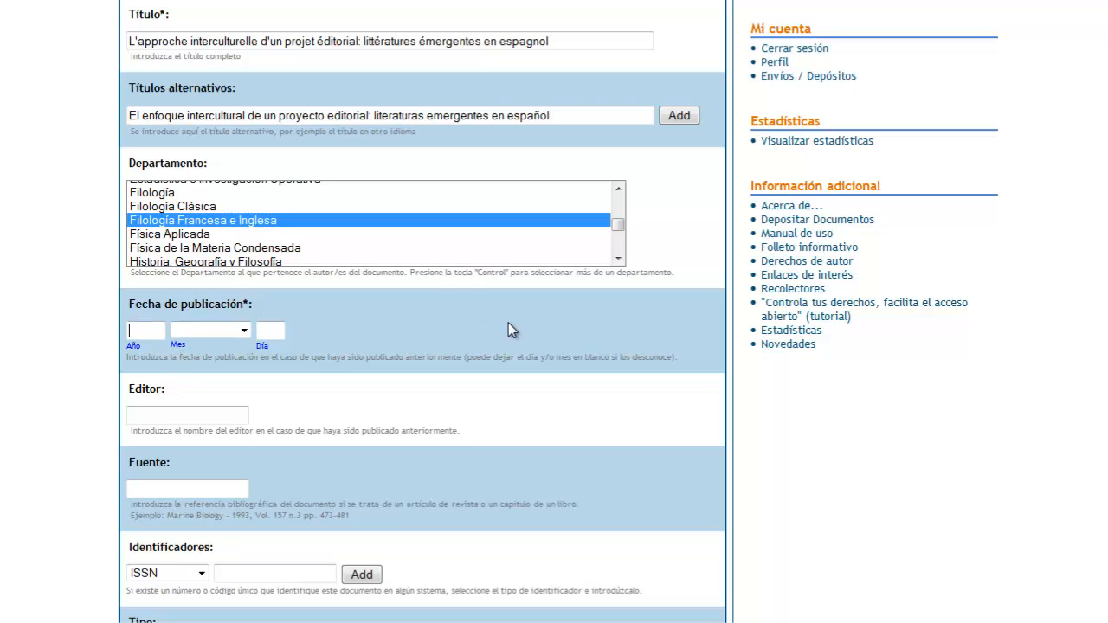
{"action": "type", "text": "2009"}
Enter "Asociación de Profesores de Francés de la Unversidad de España" as the item's publisher.
{"action": "scroll", "coordinate": [613, 416], "scroll_direction": "down", "scroll_amount": 1}
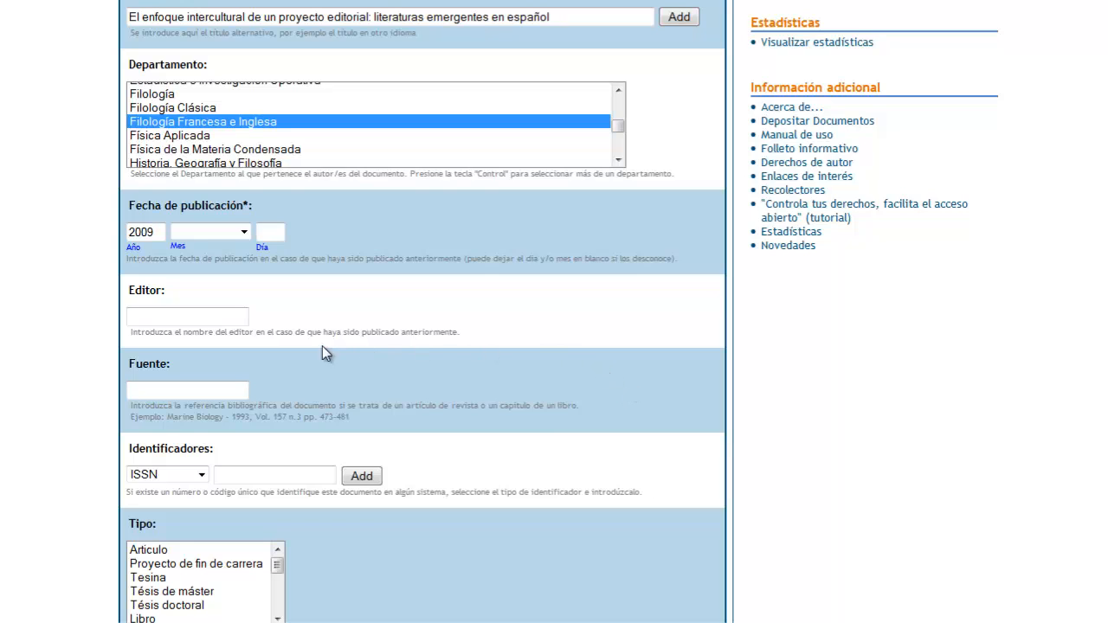
{"action": "left_click", "coordinate": [187, 316]}
{"action": "type", "text": "Asociación de Profesores de Francés de la"}
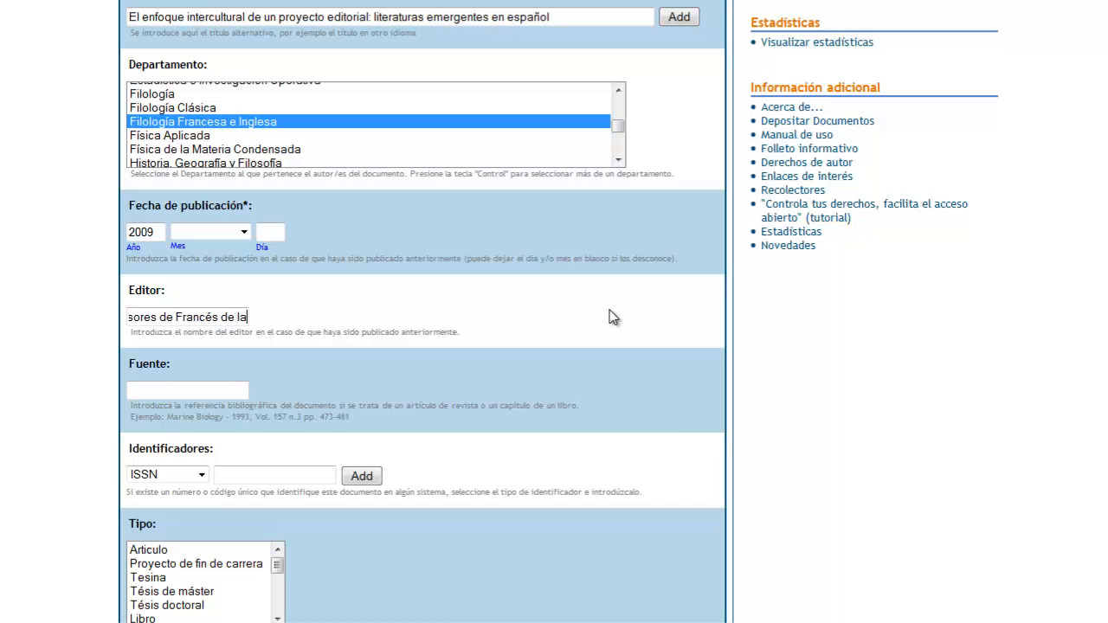
{"action": "type", "text": " Unversidad de España"}
Enter the bibliographic source as "Çedille, 2009 nº 5 pp 199-214".
{"action": "scroll", "coordinate": [609, 314], "scroll_direction": "down", "scroll_amount": 2}
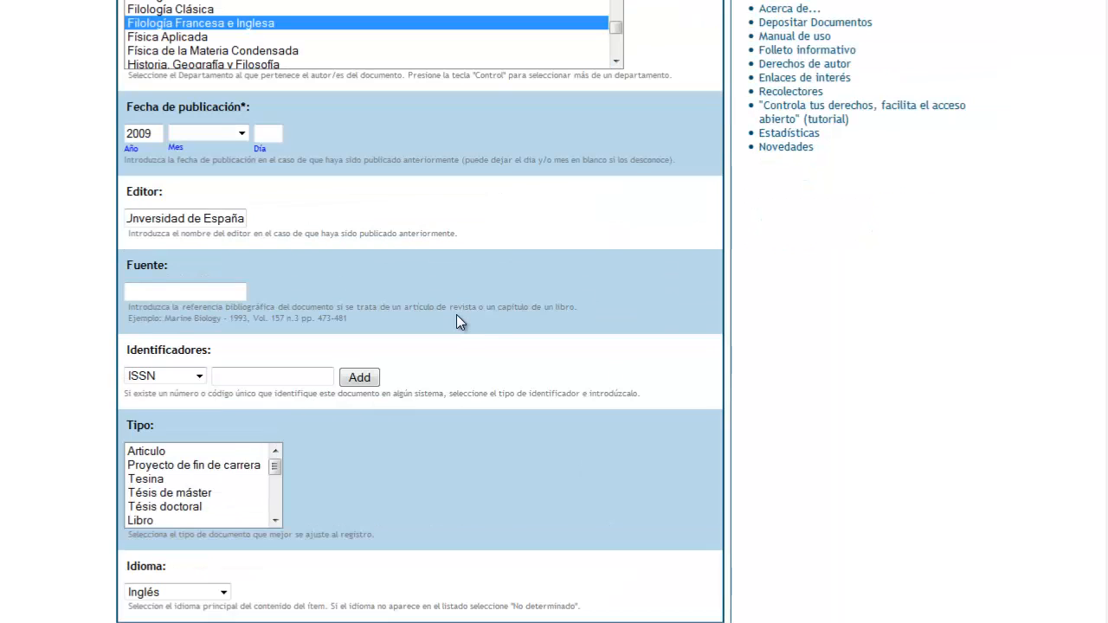
{"action": "left_click", "coordinate": [224, 297]}
{"action": "type", "text": "C"}
{"action": "type", "text": "edille"}
{"action": "type", "text": ", 2009 nº 5"}
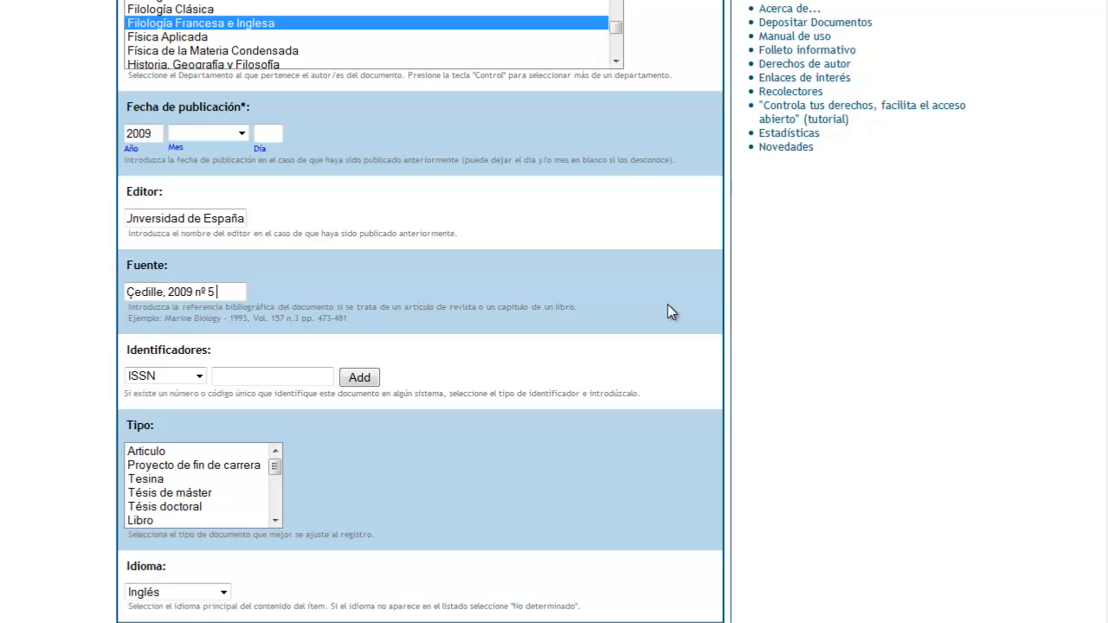
{"action": "type", "text": " pp 199-2"}
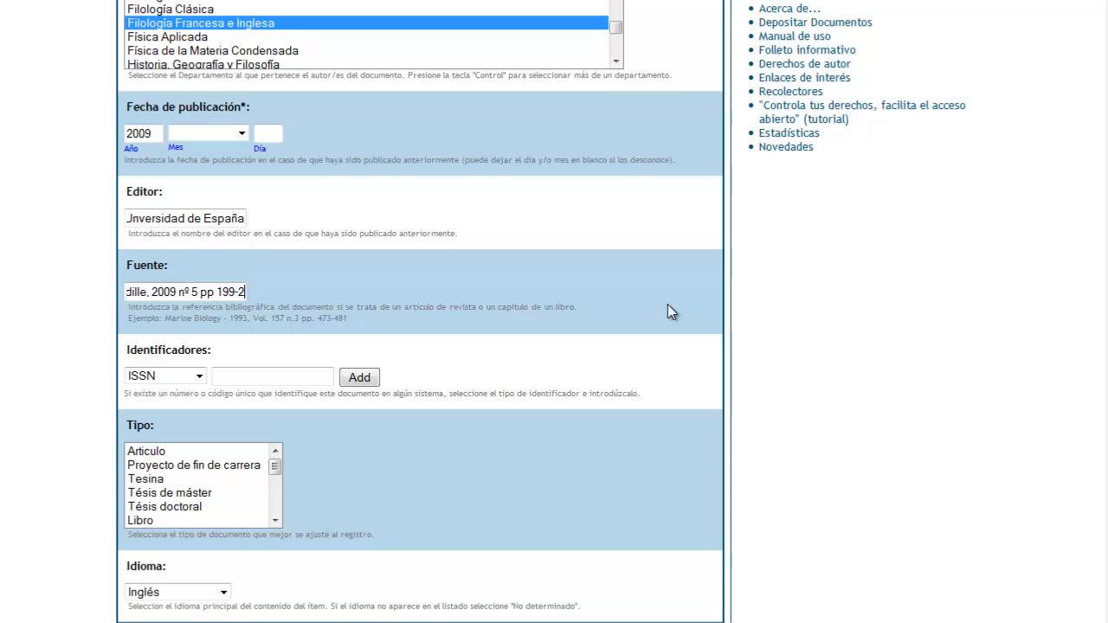
{"action": "type", "text": "14"}
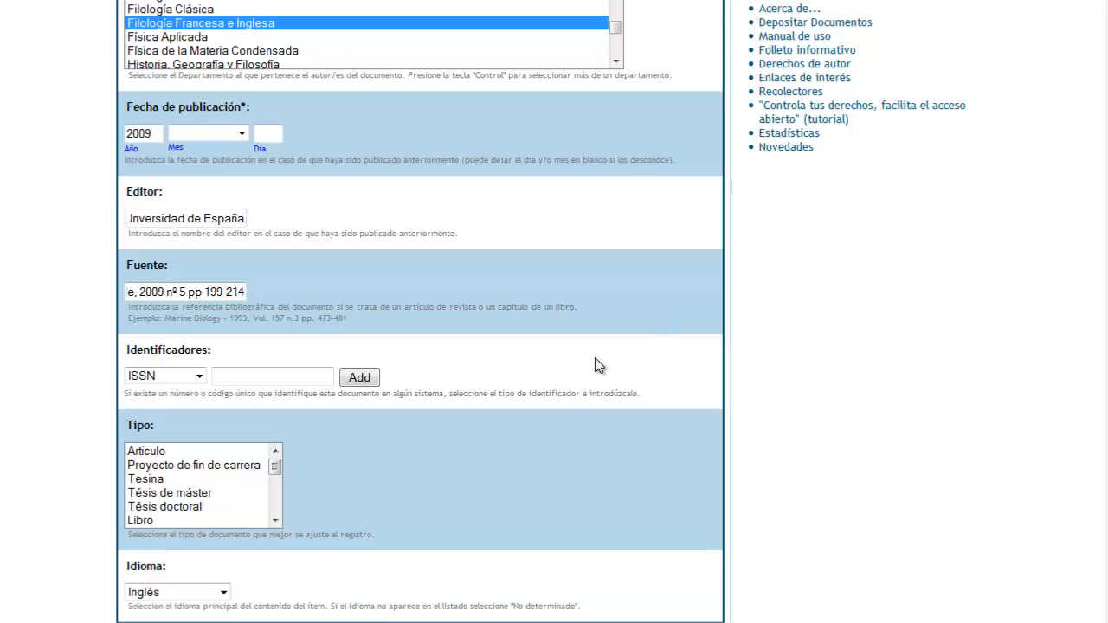
Enter the ISSN identifier 1699-4949 and set the document type to Articulo.
{"action": "left_click", "coordinate": [200, 377]}
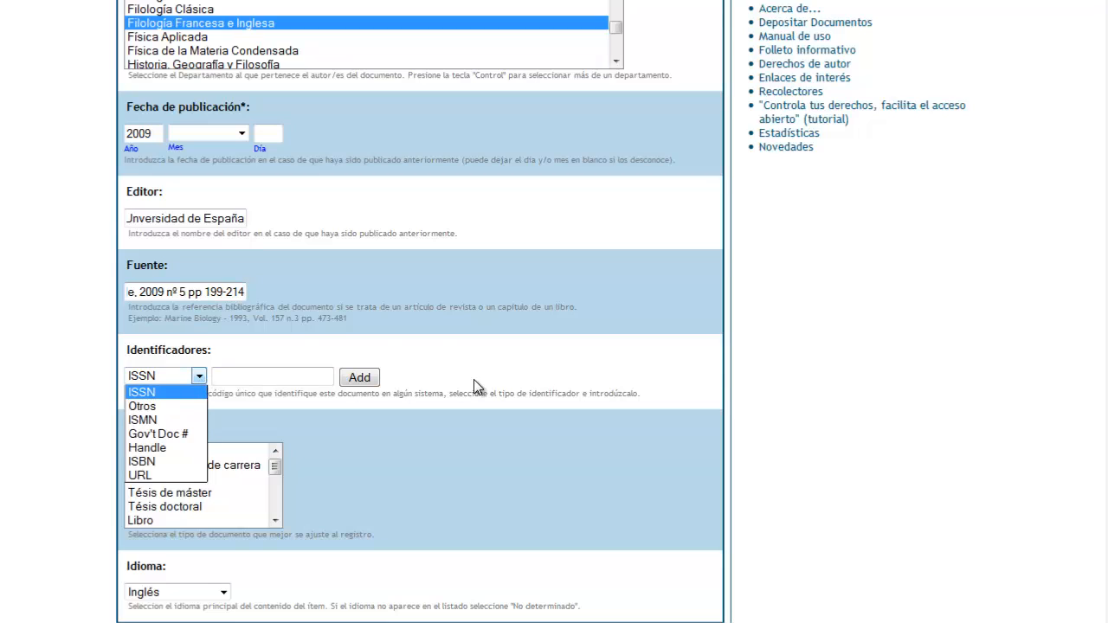
{"action": "left_click", "coordinate": [308, 375]}
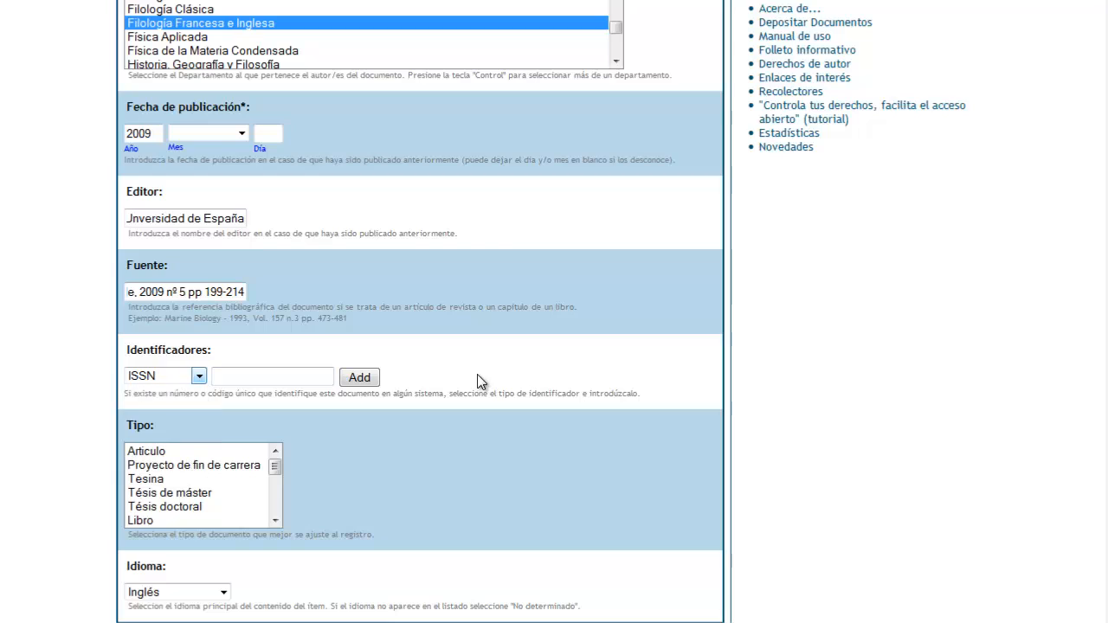
{"action": "type", "text": "1699-4949"}
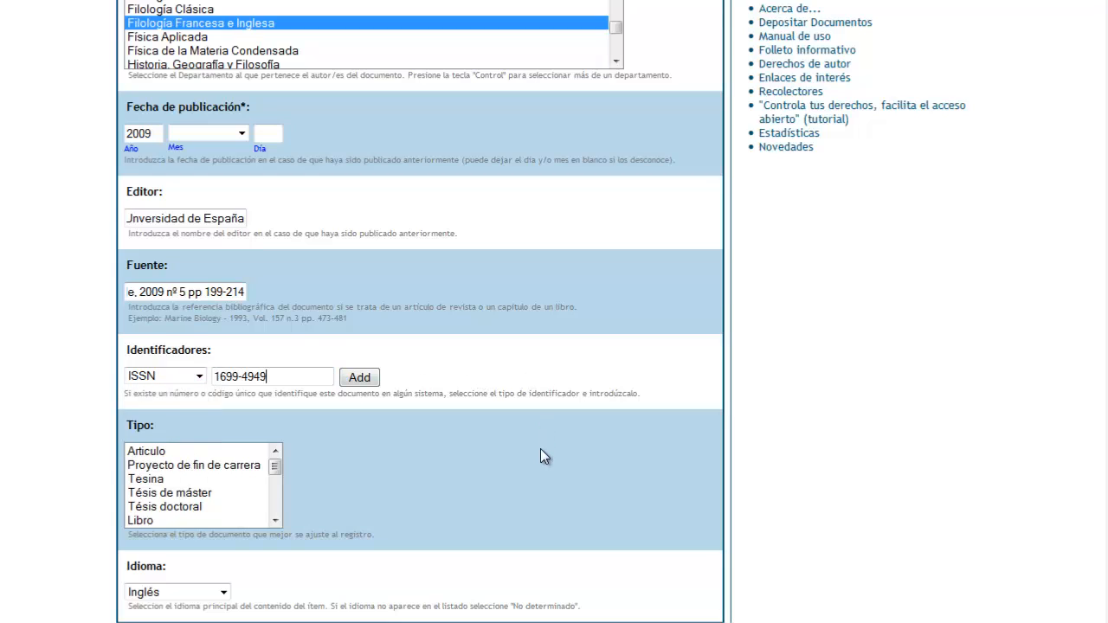
{"action": "left_click", "coordinate": [189, 452]}
{"action": "scroll", "coordinate": [522, 454], "scroll_direction": "down", "scroll_amount": 2}
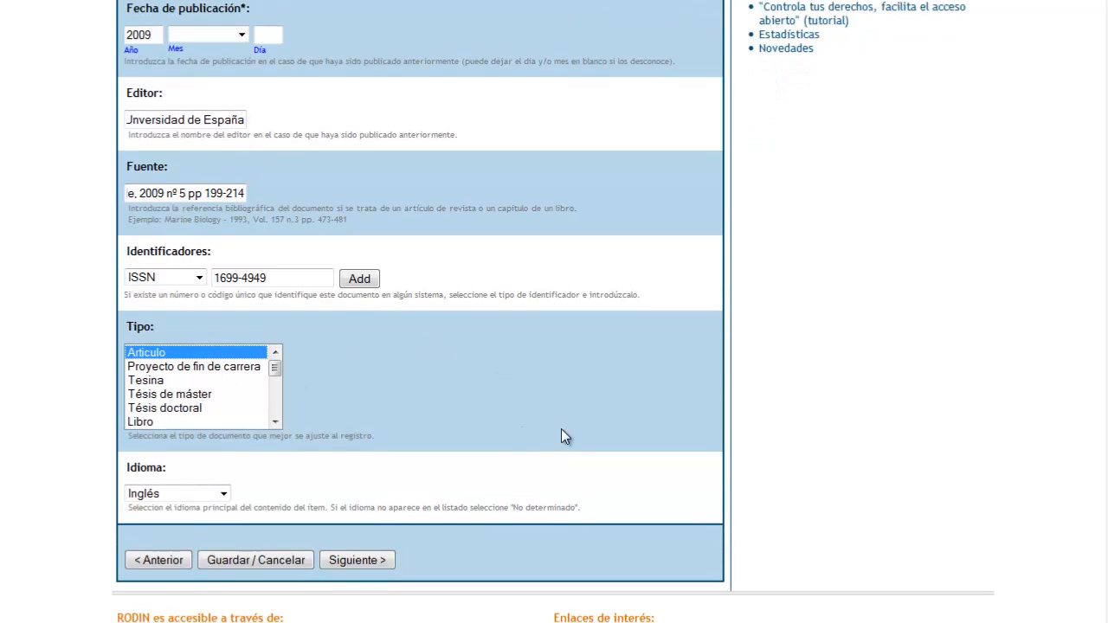
Set the item's language to Francés and continue to the second description page.
{"action": "left_click", "coordinate": [223, 493]}
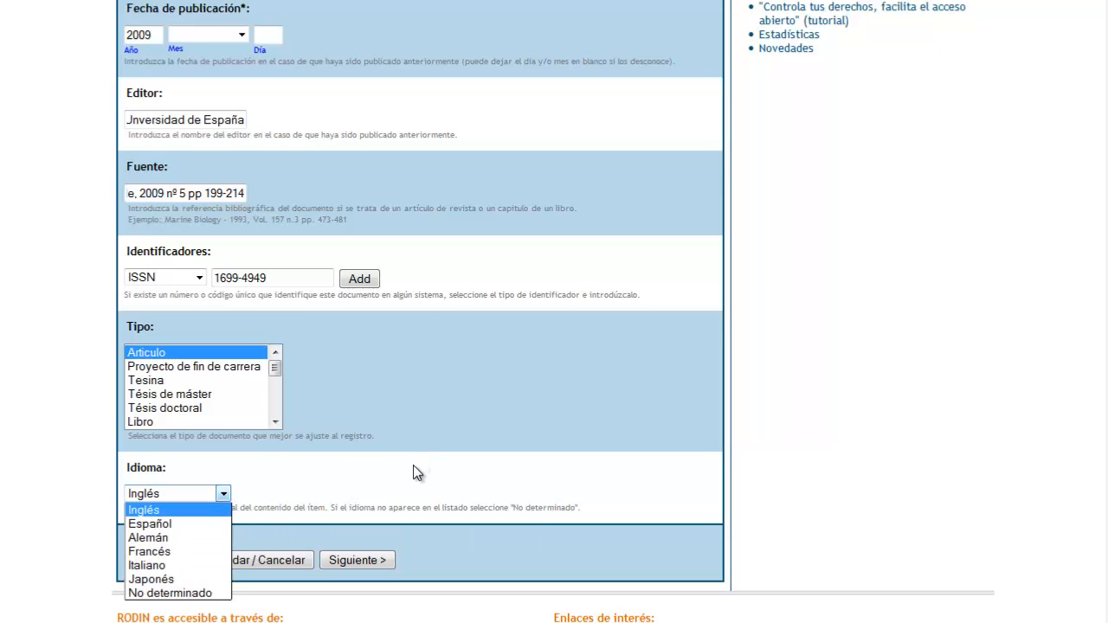
{"action": "left_click", "coordinate": [208, 551]}
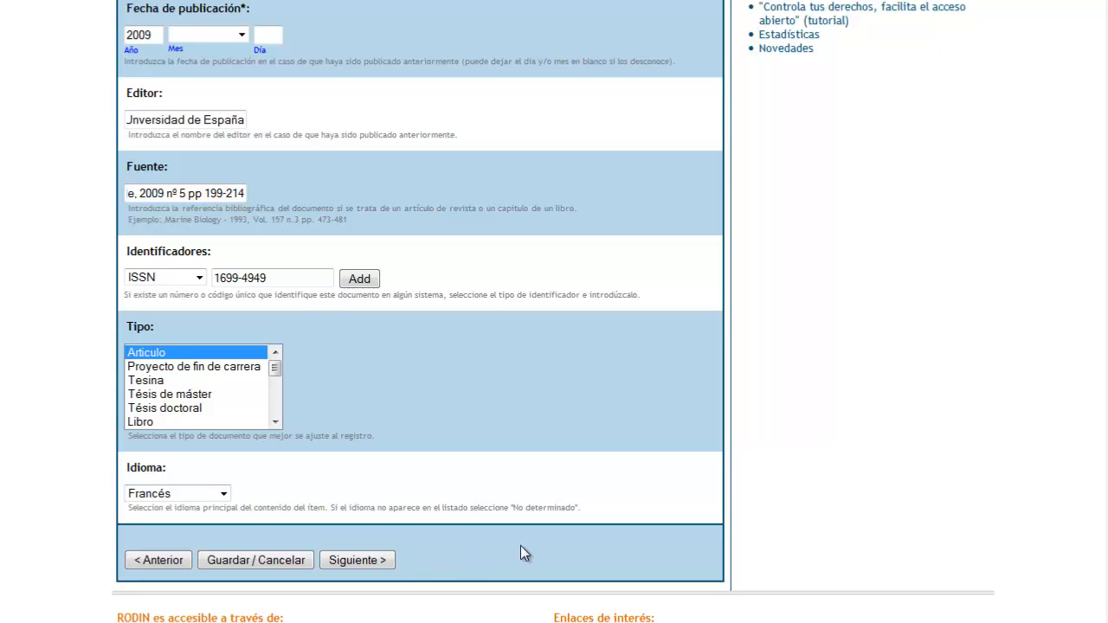
{"action": "left_click", "coordinate": [377, 558]}
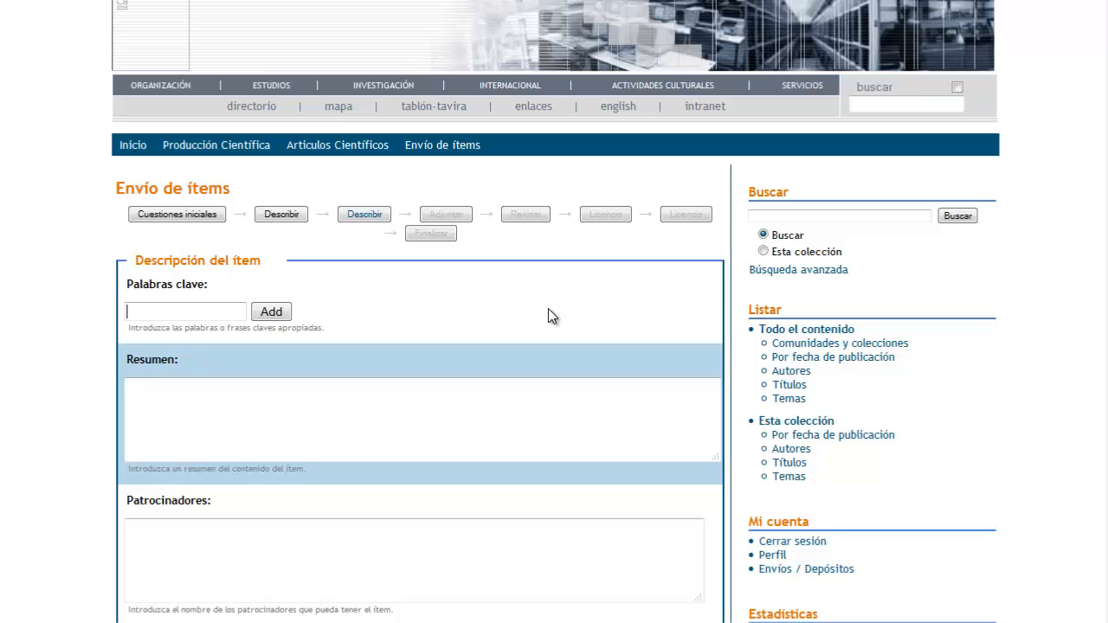
Add the Spanish keywords "traducción", "recepción" and "identidad" to the item.
{"action": "type", "text": "traducción"}
{"action": "left_click", "coordinate": [275, 313]}
{"action": "type", "text": "recep"}
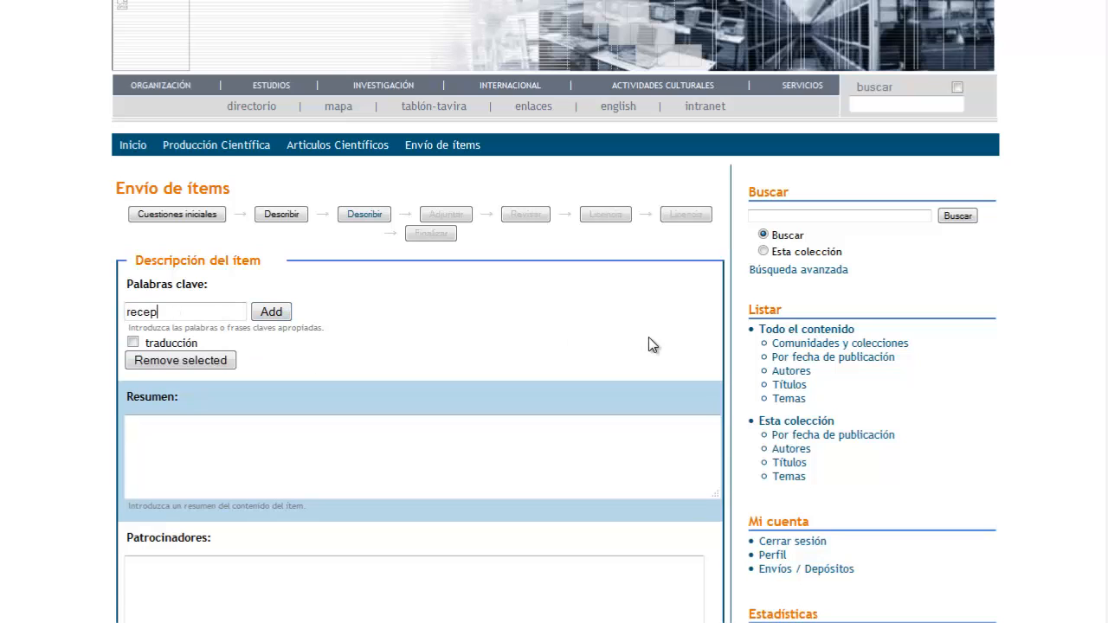
{"action": "type", "text": "ción"}
{"action": "left_click", "coordinate": [288, 311]}
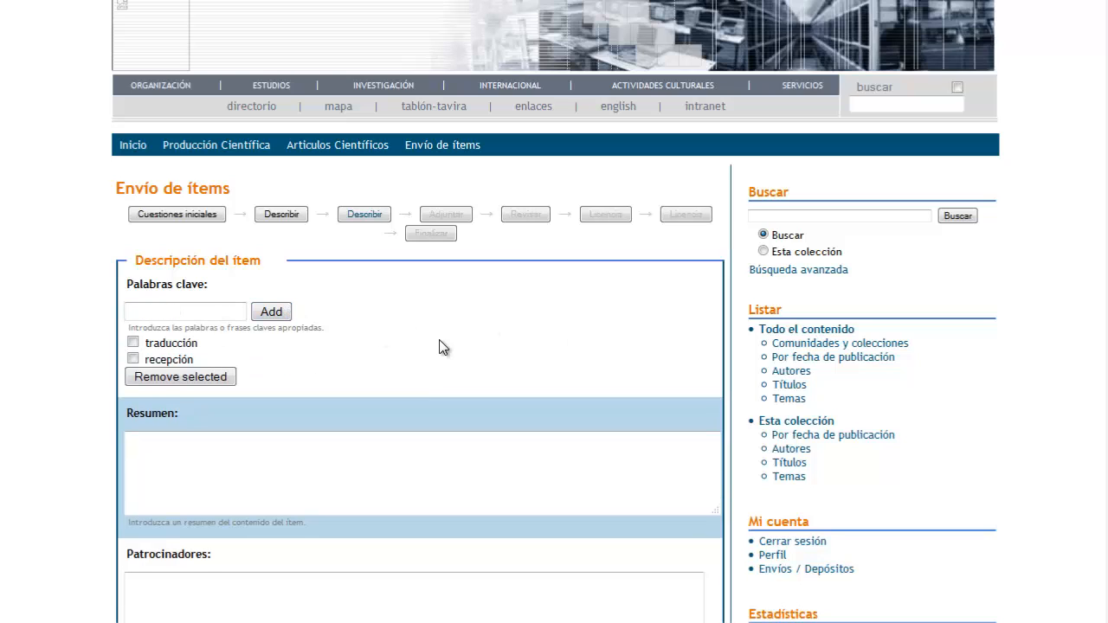
{"action": "type", "text": "identidad"}
{"action": "left_click", "coordinate": [279, 313]}
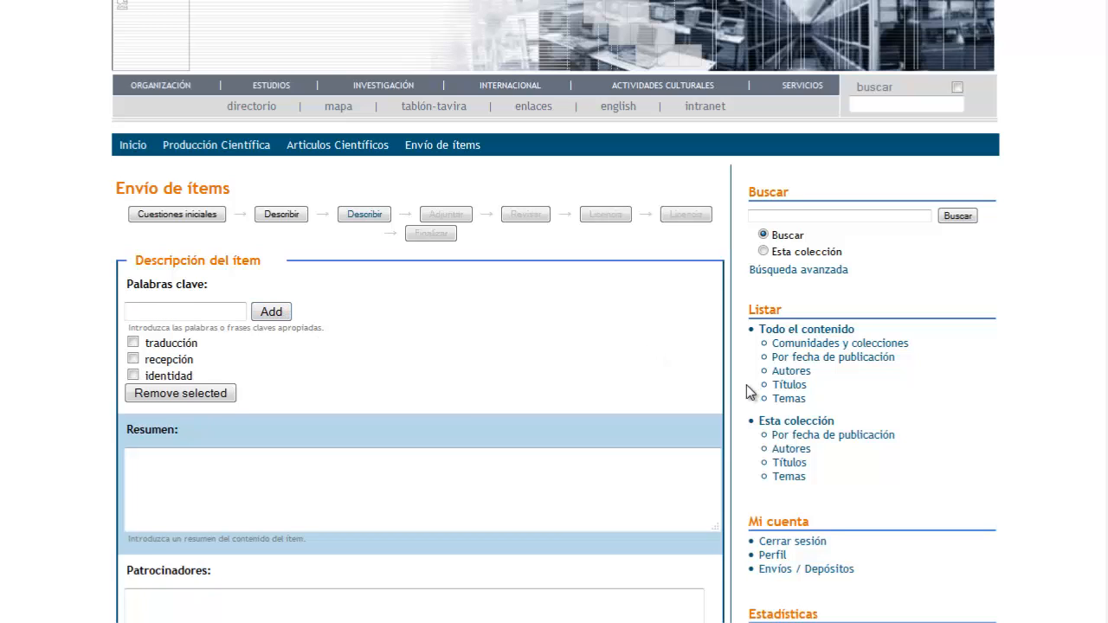
Add the keywords "representaciones culturales", "mercadoeditorial" and "Editorial Zanzíbar" to the item.
{"action": "left_click", "coordinate": [216, 318]}
{"action": "type", "text": "representaciones culturales"}
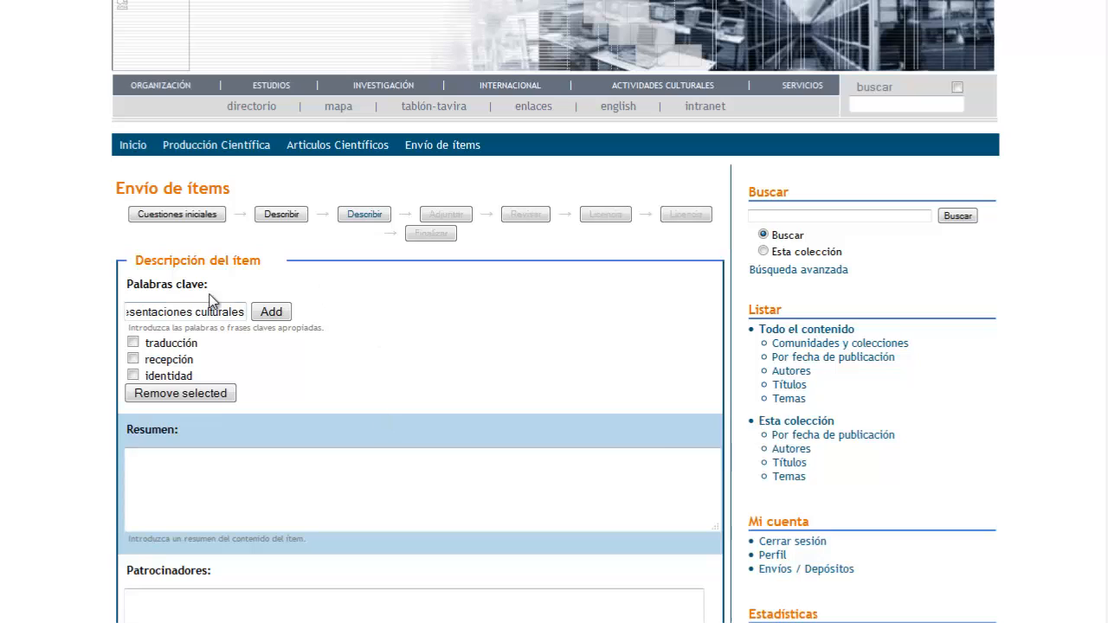
{"action": "left_click", "coordinate": [279, 315]}
{"action": "type", "text": "mercadoeditorial"}
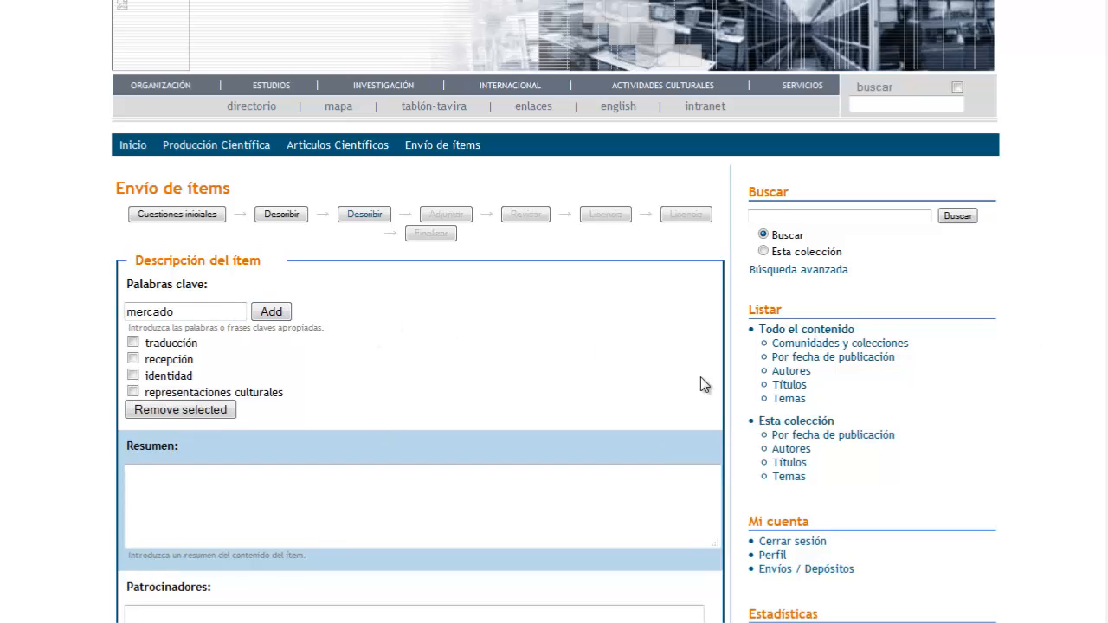
{"action": "left_click", "coordinate": [260, 315]}
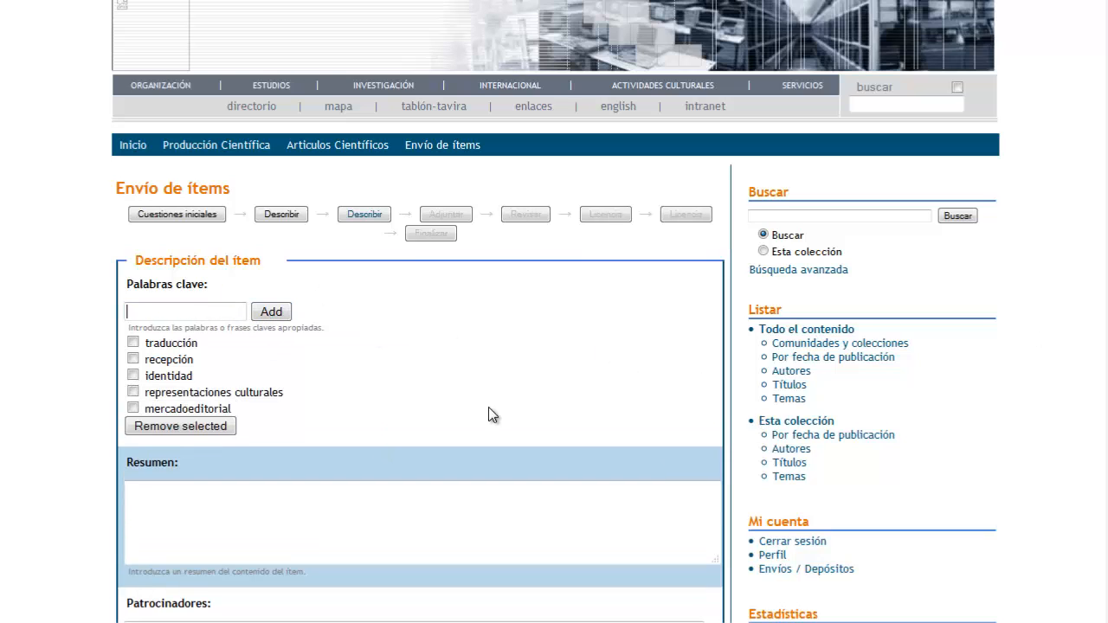
{"action": "type", "text": "Editorial Zanzíbar"}
{"action": "left_click", "coordinate": [270, 314]}
Add the English keywords "translation", "reception" and "identity" to the item.
{"action": "left_click", "coordinate": [201, 315]}
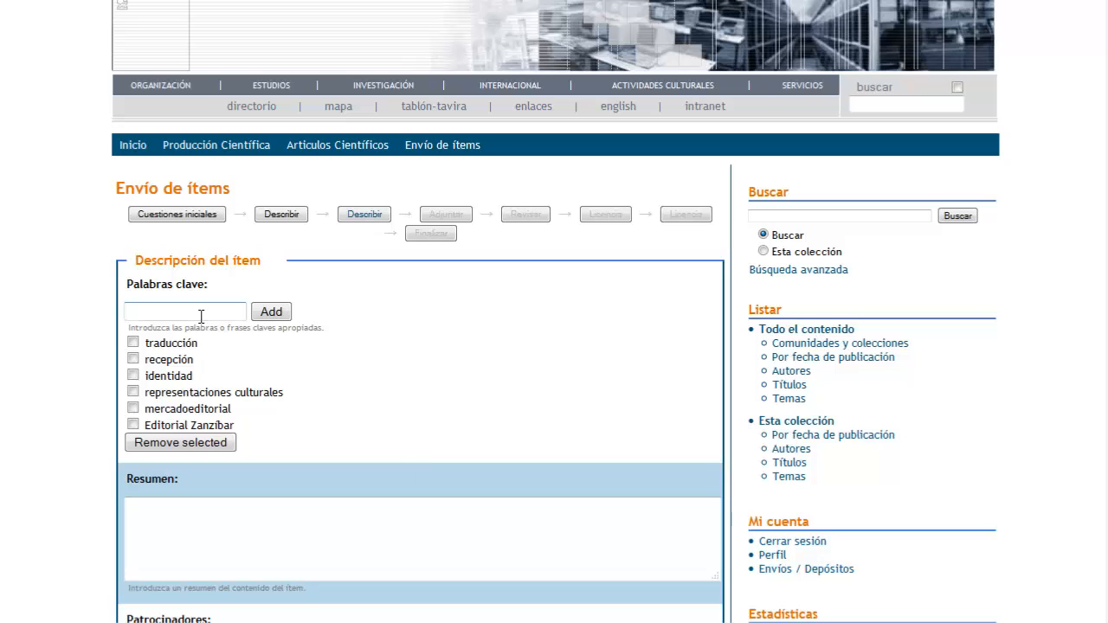
{"action": "type", "text": "translation"}
{"action": "left_click", "coordinate": [260, 313]}
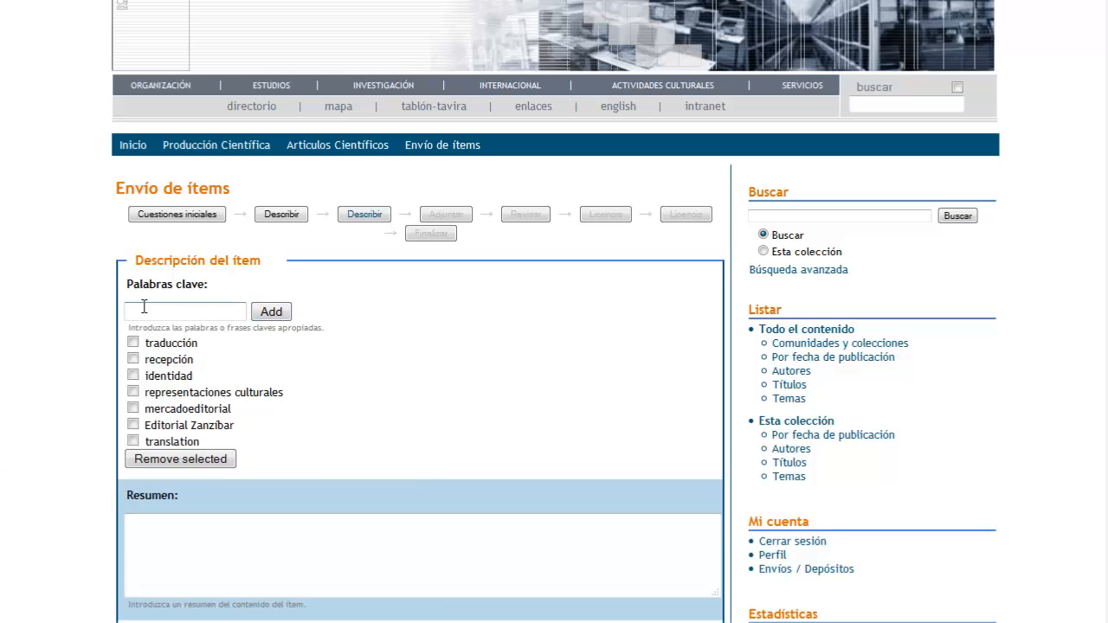
{"action": "left_click", "coordinate": [147, 311]}
{"action": "type", "text": "reception"}
{"action": "left_click", "coordinate": [275, 313]}
{"action": "left_click", "coordinate": [146, 314]}
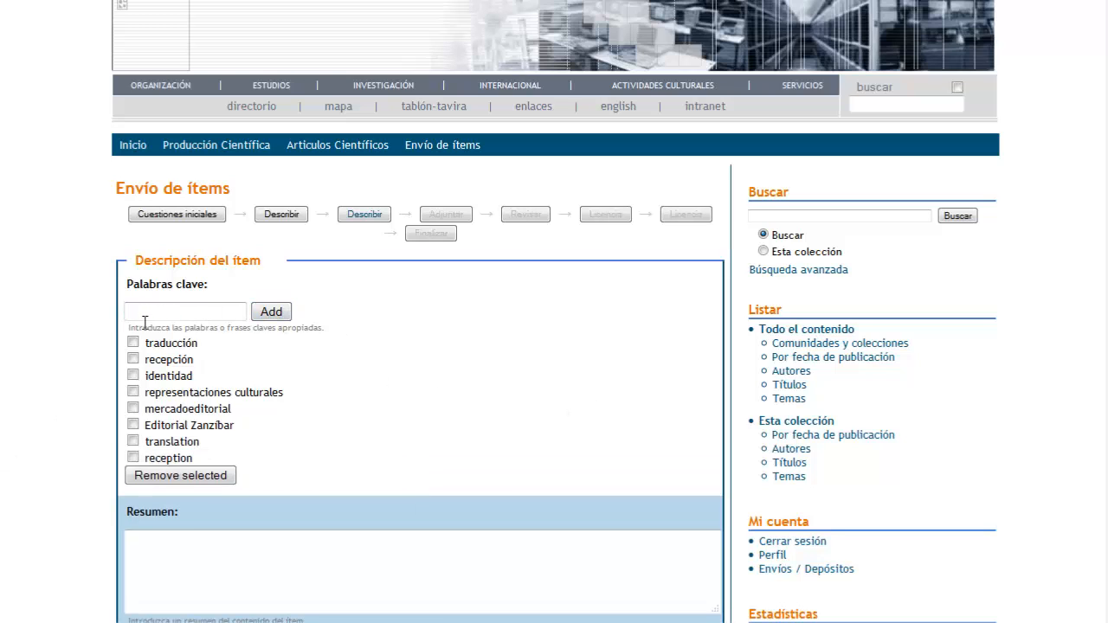
{"action": "type", "text": "identity"}
{"action": "left_click", "coordinate": [286, 314]}
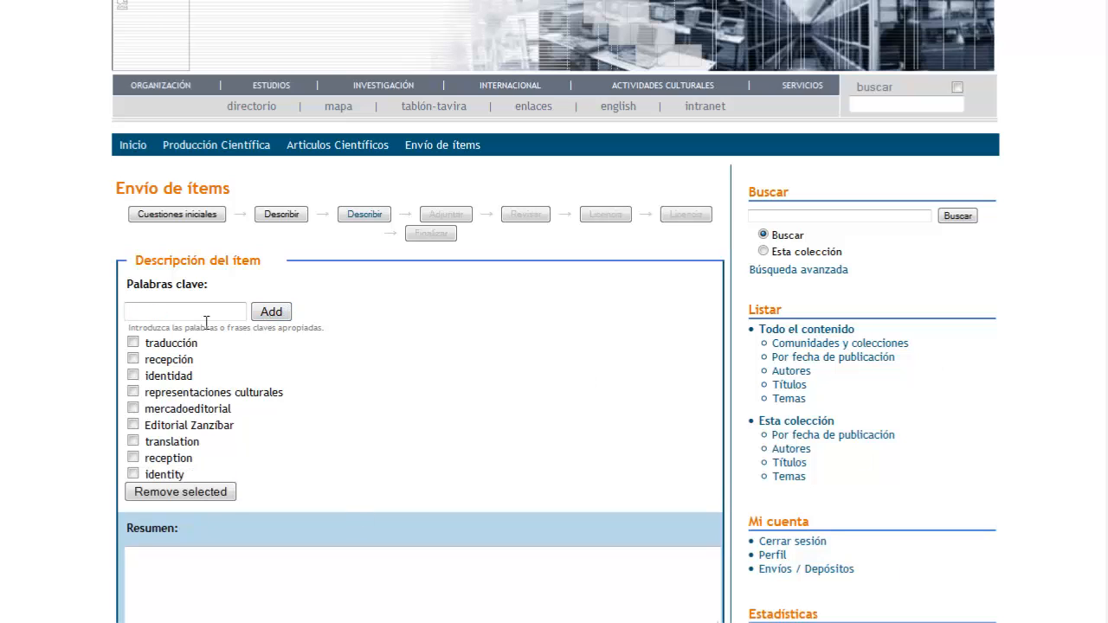
Add the English keywords "cultural representations" and "Zanzibar Editorial Board" to the item.
{"action": "type", "text": "cultural representations"}
{"action": "left_click", "coordinate": [286, 314]}
{"action": "left_click", "coordinate": [145, 312]}
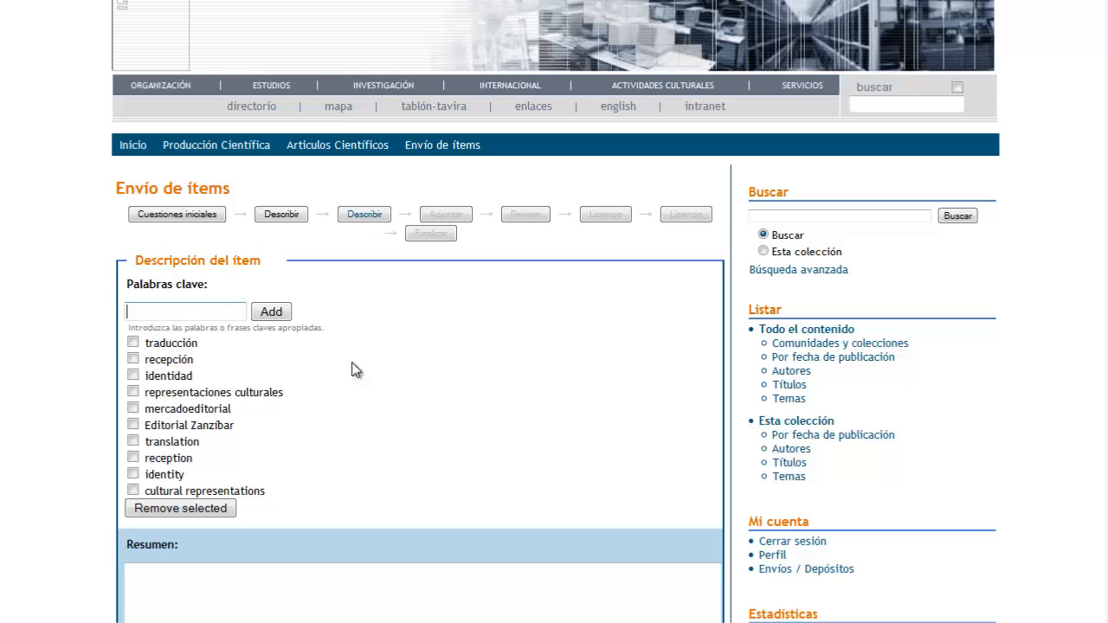
{"action": "type", "text": "Zanz"}
{"action": "type", "text": "ibar Editorial "}
{"action": "type", "text": "Board"}
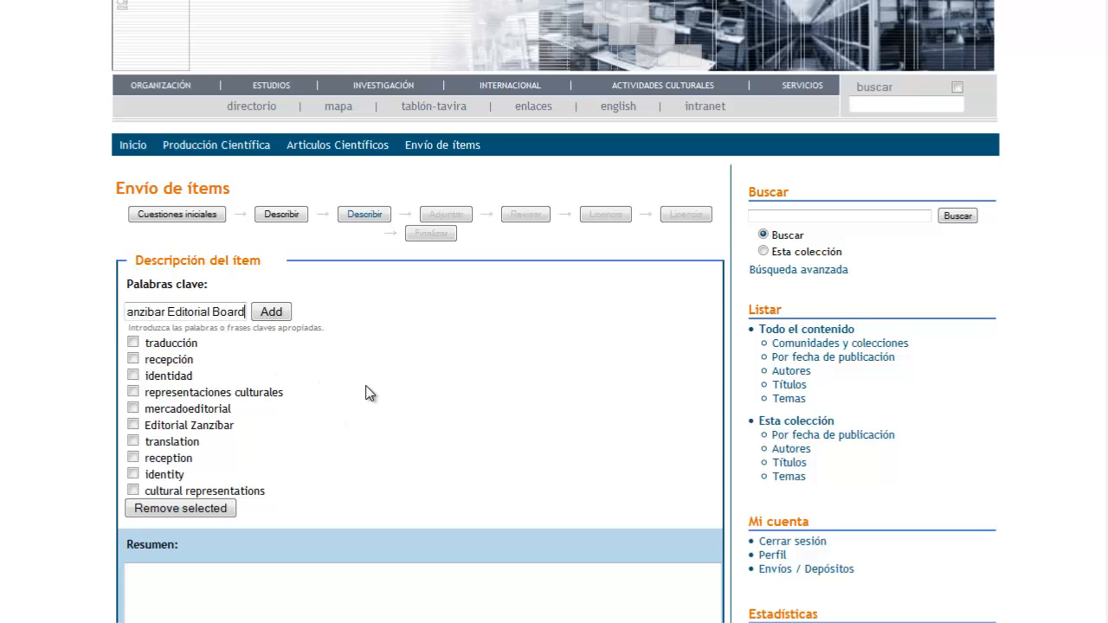
{"action": "left_click", "coordinate": [271, 311]}
Paste the article's copied Spanish abstract into the item's summary and check its beginning.
{"action": "scroll", "coordinate": [426, 456], "scroll_direction": "down", "scroll_amount": 2}
{"action": "scroll", "coordinate": [425, 448], "scroll_direction": "down", "scroll_amount": 2}
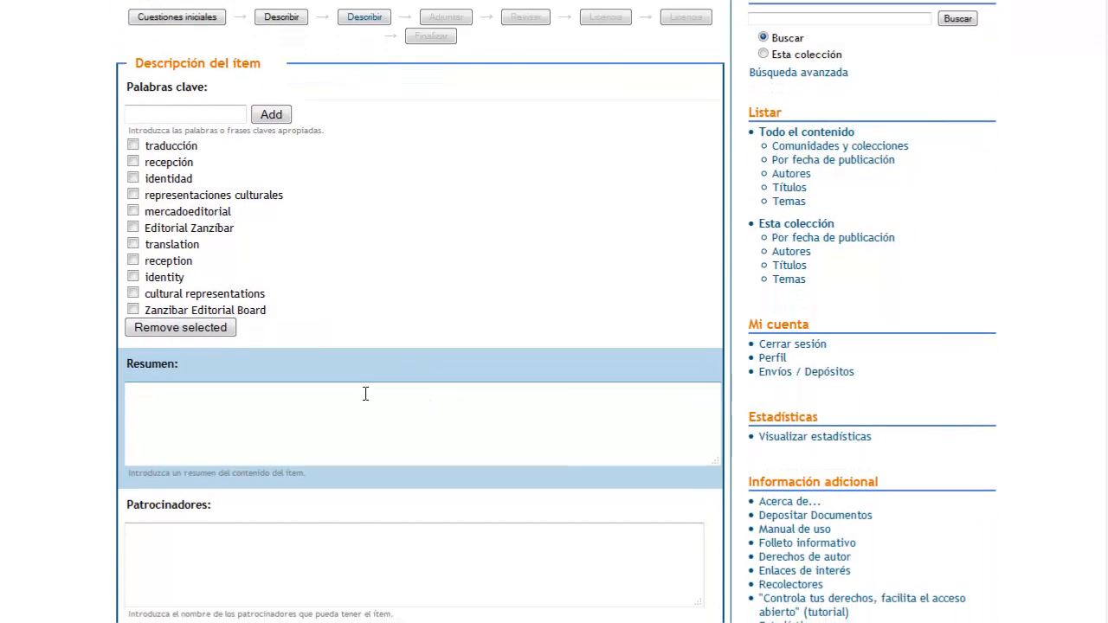
{"action": "left_click", "coordinate": [366, 398]}
{"action": "key", "text": "ctrl+v"}
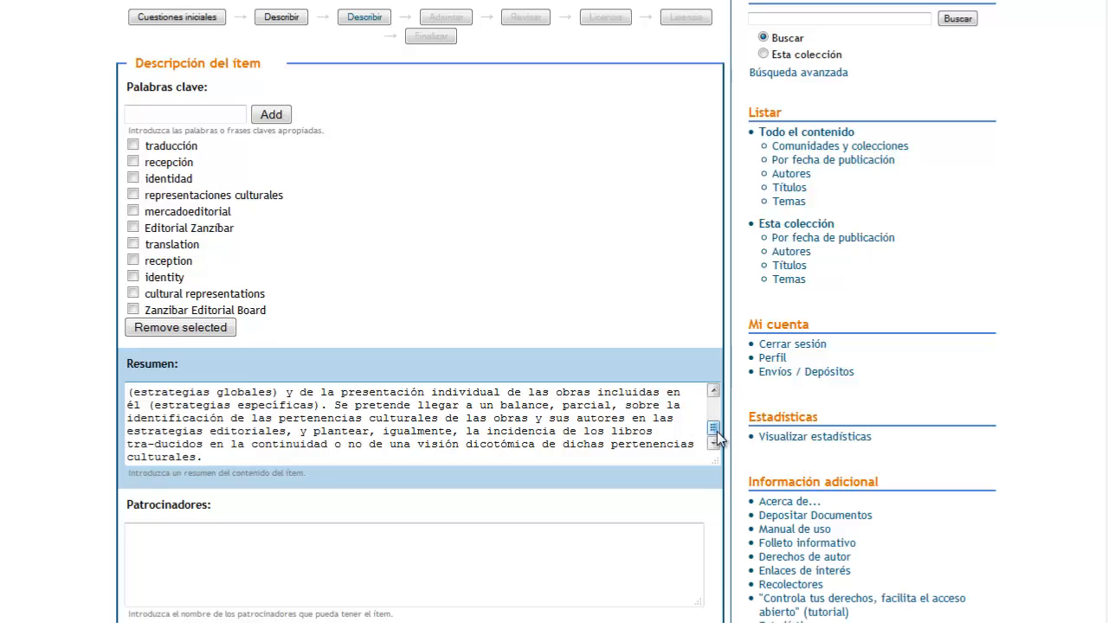
{"action": "scroll", "coordinate": [717, 440], "scroll_direction": "up", "scroll_amount": 3}
{"action": "scroll", "coordinate": [605, 487], "scroll_direction": "down", "scroll_amount": 1}
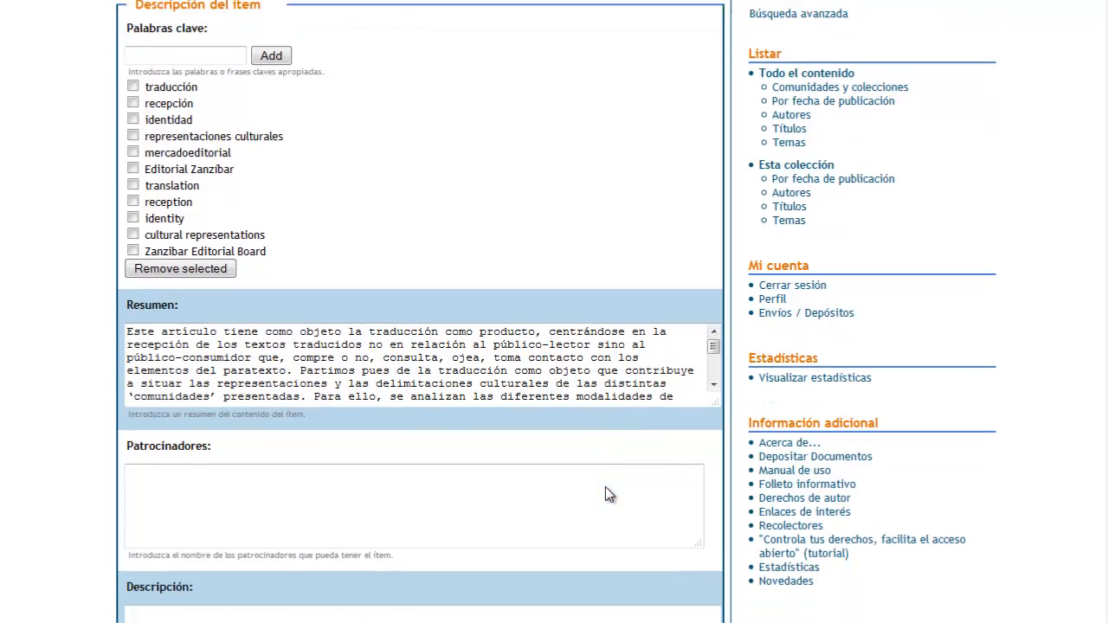
Enter "16 páginas" as the physical description, leaving sponsors and description blank, and continue to the file attachment stage.
{"action": "scroll", "coordinate": [606, 487], "scroll_direction": "down", "scroll_amount": 3}
{"action": "scroll", "coordinate": [606, 489], "scroll_direction": "down", "scroll_amount": 2}
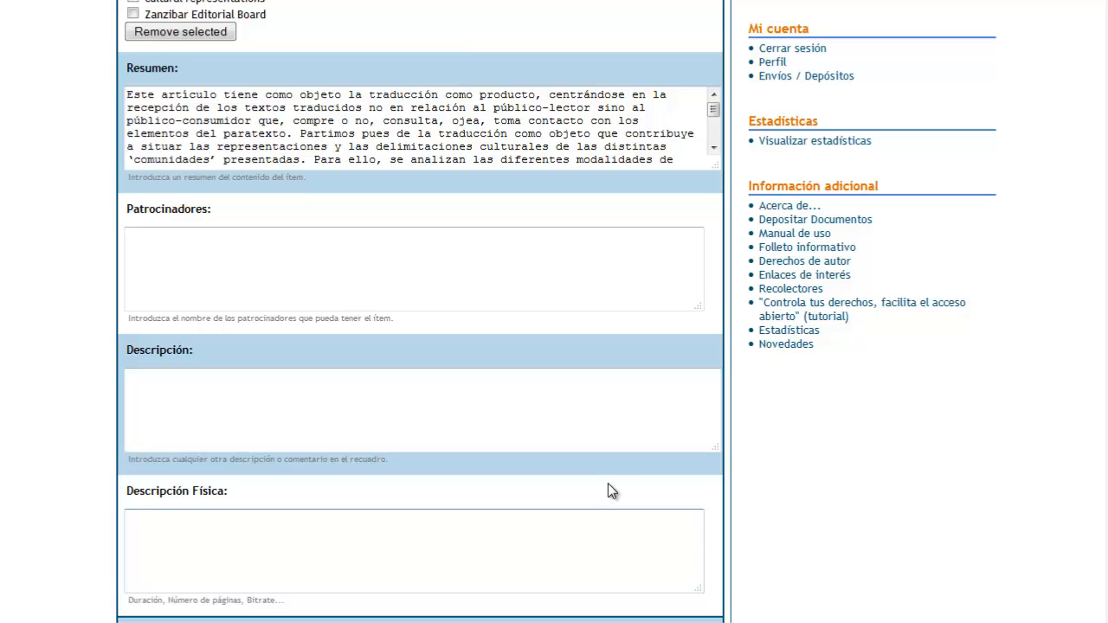
{"action": "scroll", "coordinate": [782, 490], "scroll_direction": "down", "scroll_amount": 2}
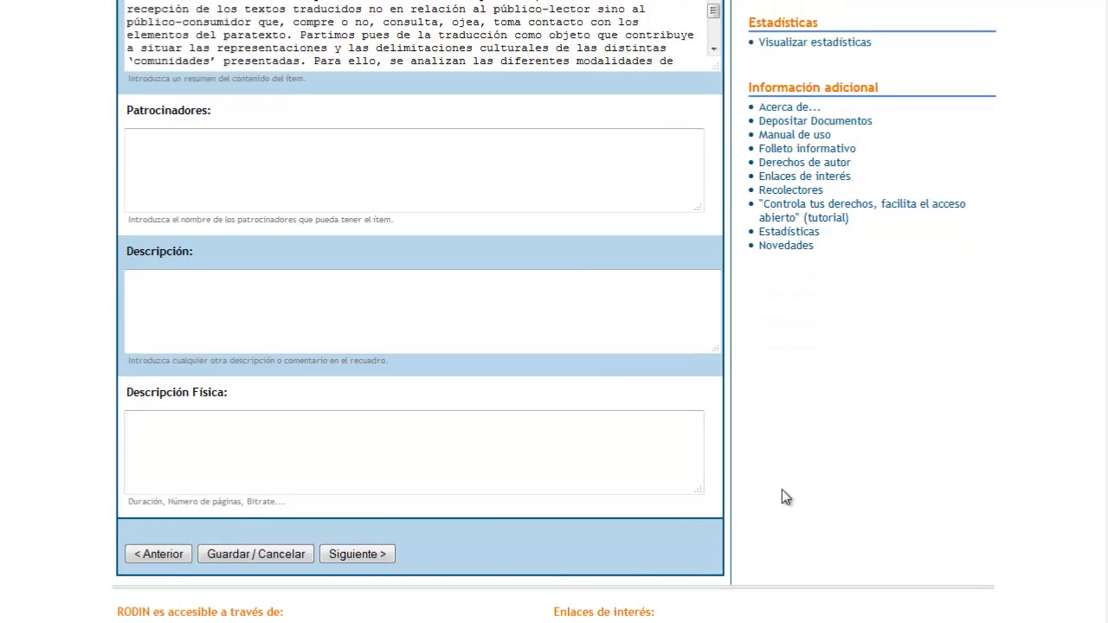
{"action": "scroll", "coordinate": [782, 491], "scroll_direction": "down", "scroll_amount": 1}
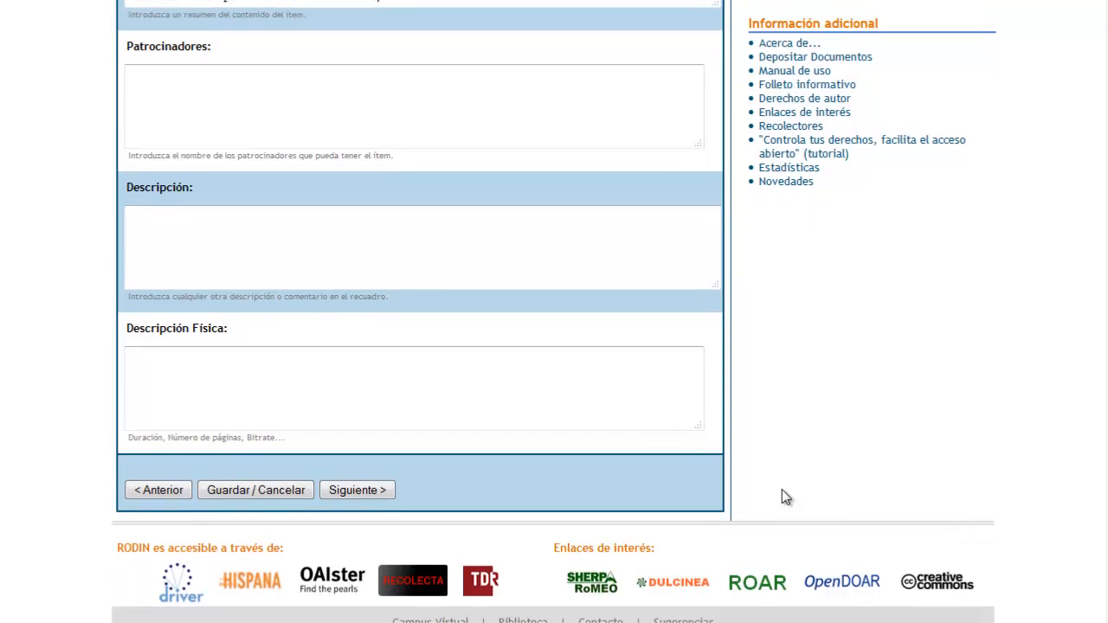
{"action": "left_click", "coordinate": [364, 394]}
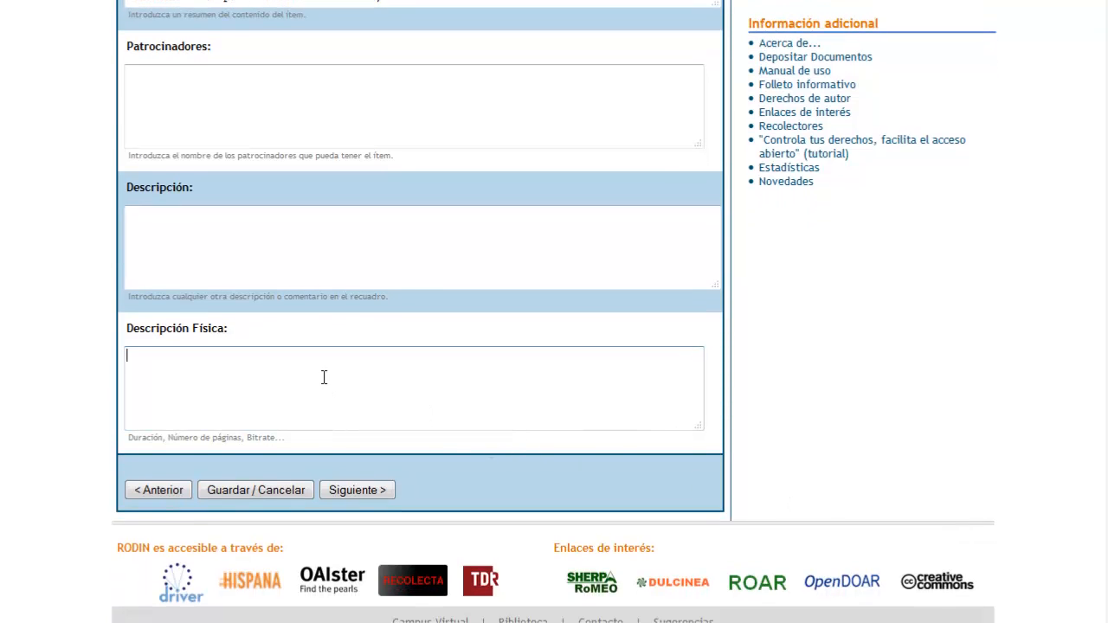
{"action": "type", "text": "16"}
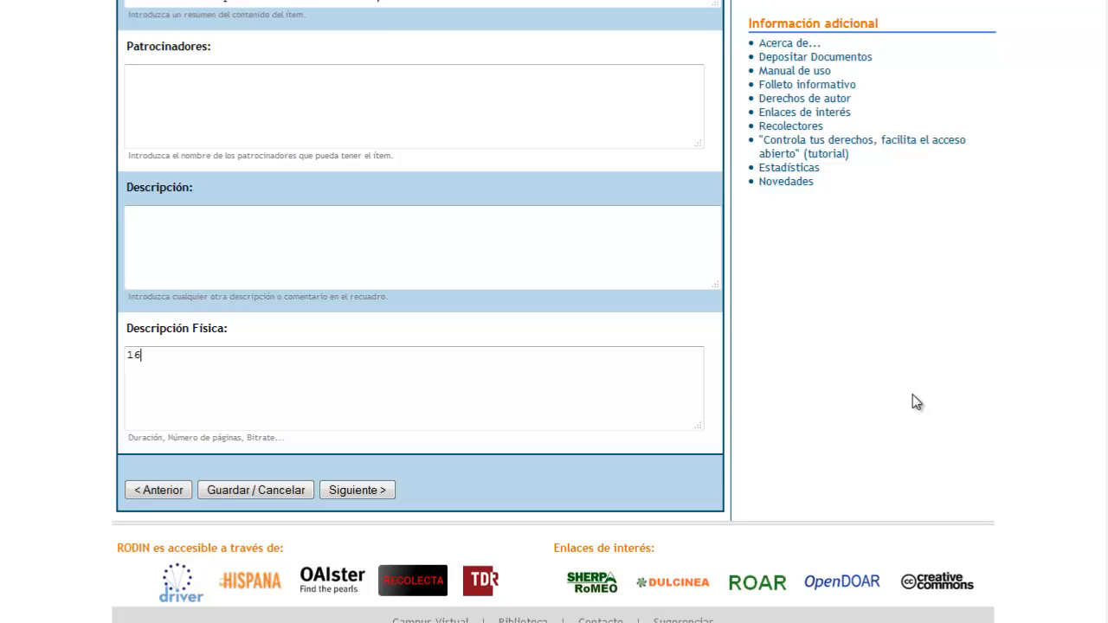
{"action": "type", "text": " páginas"}
{"action": "left_click", "coordinate": [364, 493]}
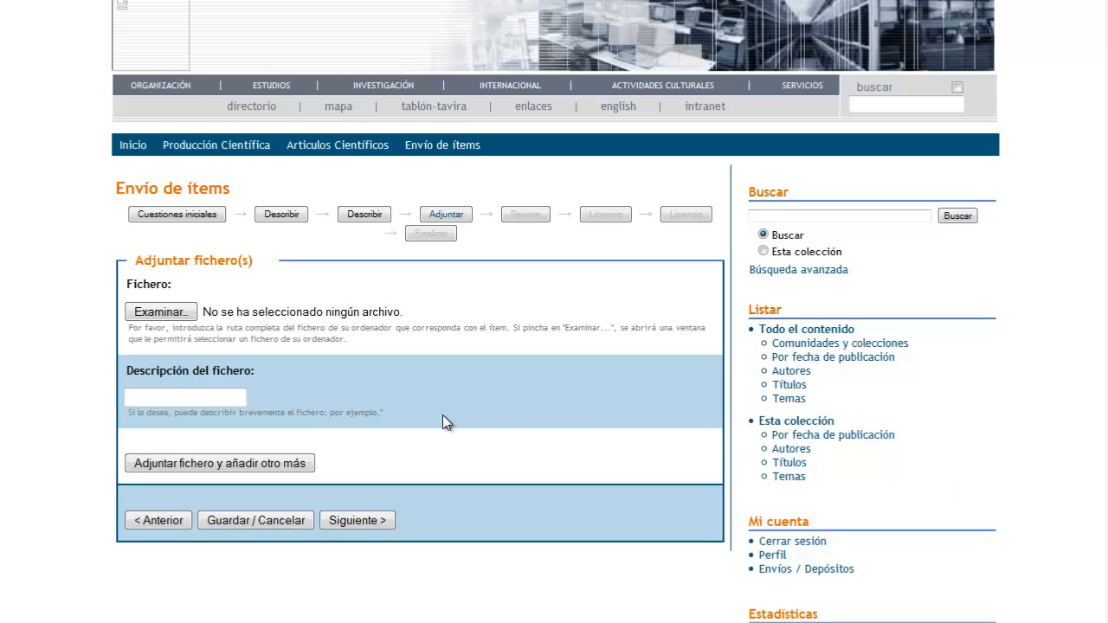
Attach the article's PDF from the Documentos library without a file description and continue to the review stage.
{"action": "left_click", "coordinate": [162, 314]}
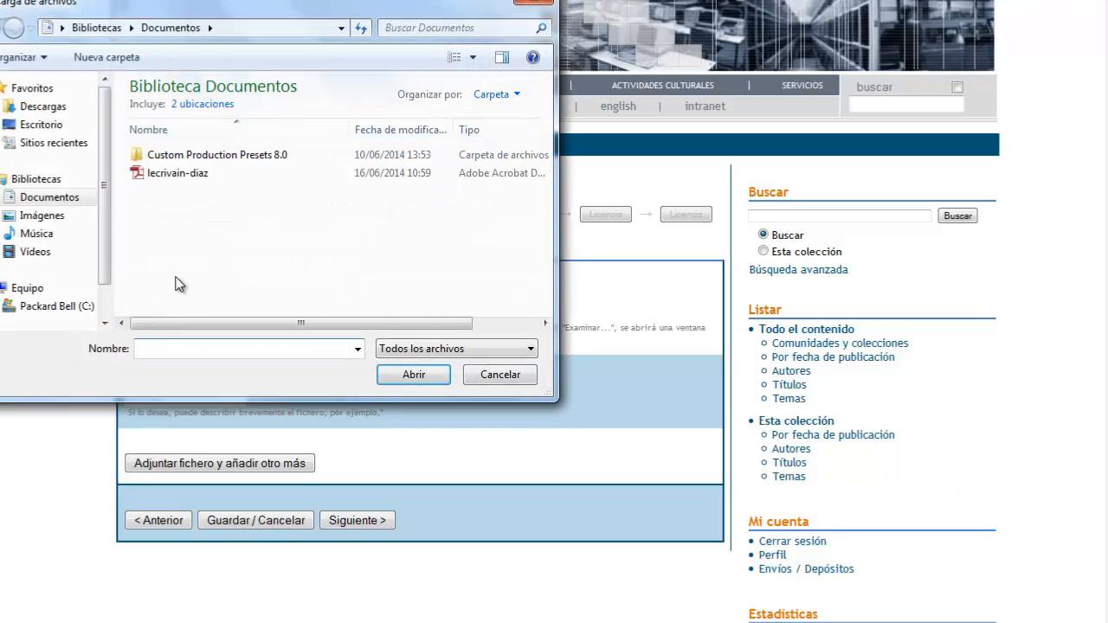
{"action": "left_click", "coordinate": [178, 174]}
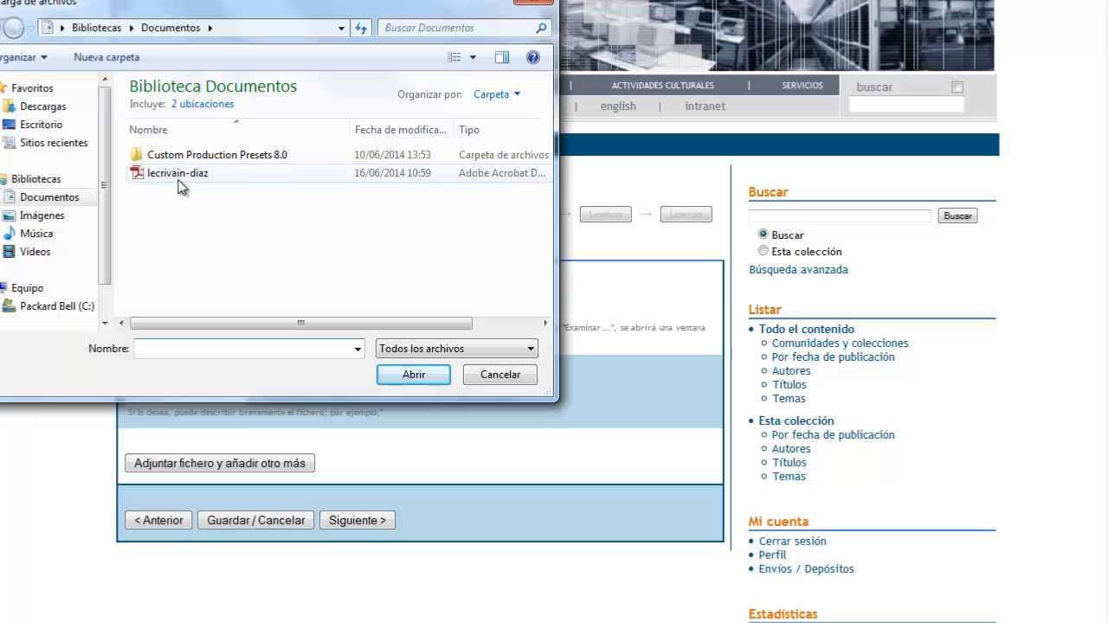
{"action": "left_click", "coordinate": [413, 374]}
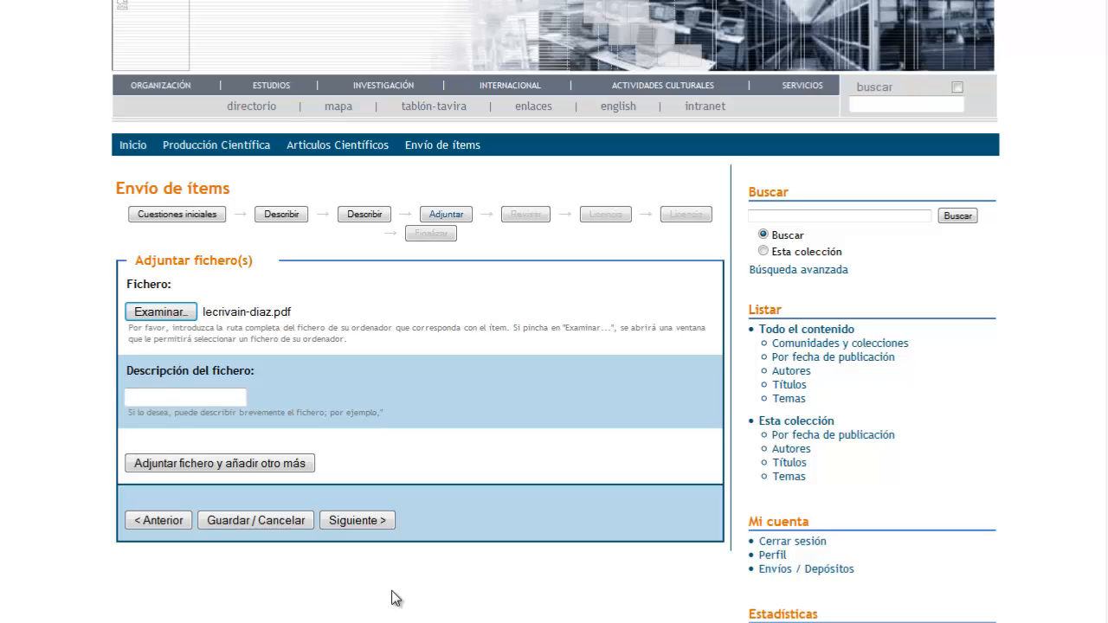
{"action": "left_click", "coordinate": [362, 520]}
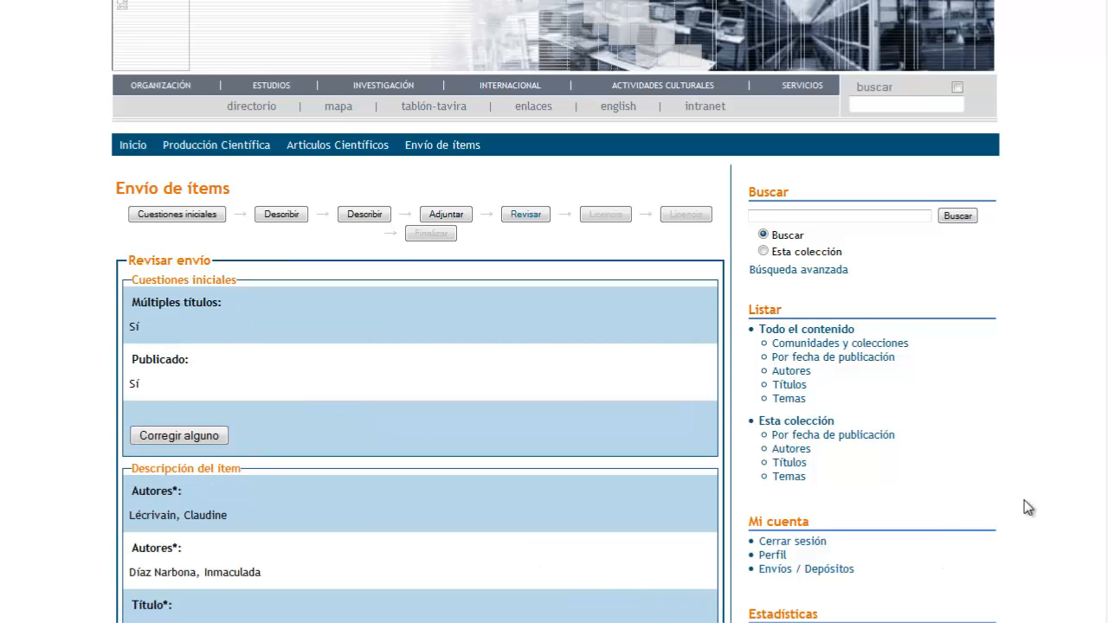
Review all the submission's metadata and the attached file, and proceed to the Creative Commons licence stage.
{"action": "scroll", "coordinate": [1044, 507], "scroll_direction": "down", "scroll_amount": 3}
{"action": "scroll", "coordinate": [1044, 508], "scroll_direction": "down", "scroll_amount": 6}
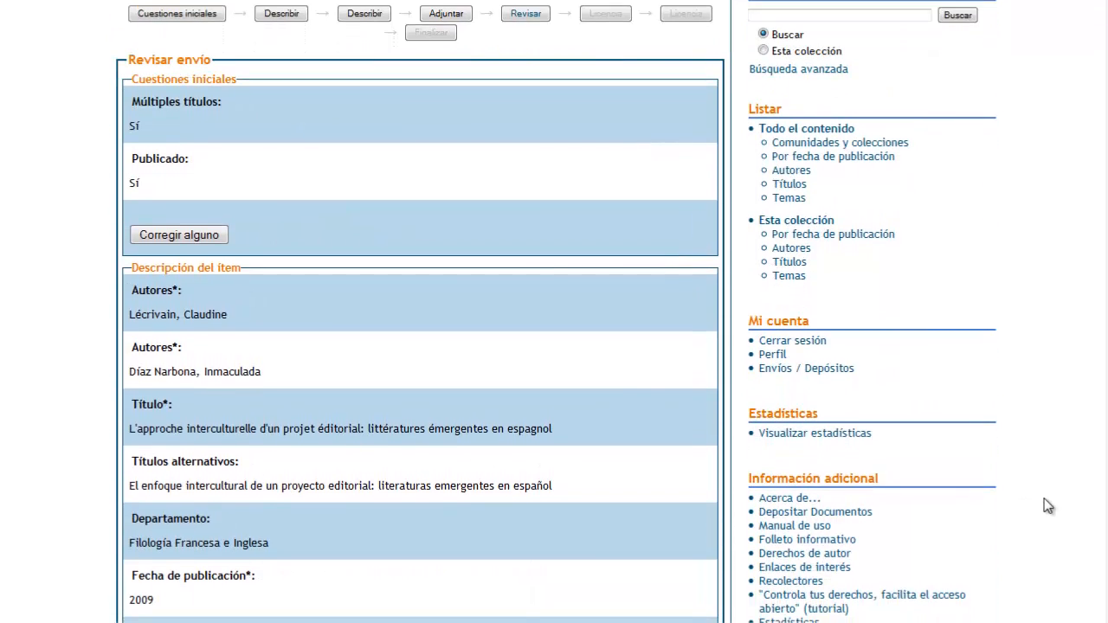
{"action": "scroll", "coordinate": [1044, 507], "scroll_direction": "down", "scroll_amount": 4}
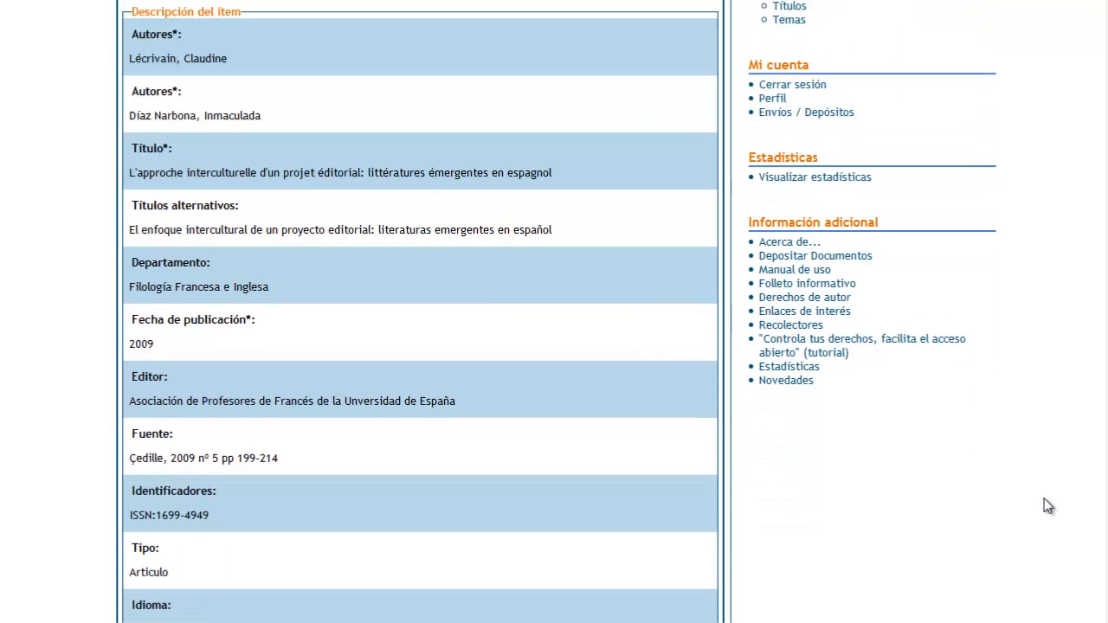
{"action": "scroll", "coordinate": [1044, 508], "scroll_direction": "down", "scroll_amount": 4}
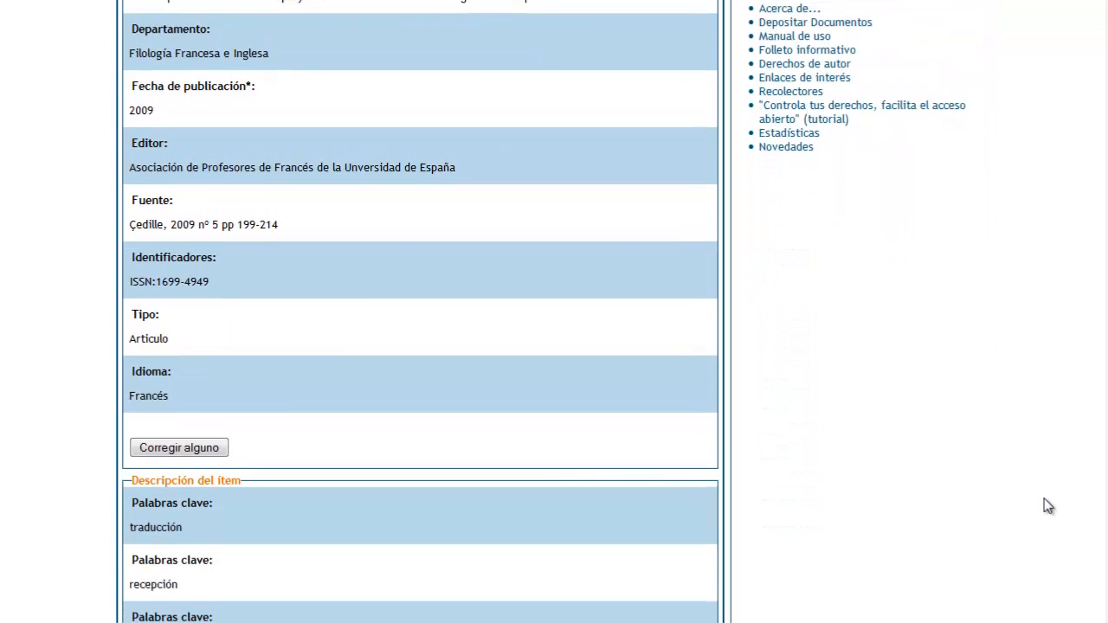
{"action": "scroll", "coordinate": [1045, 506], "scroll_direction": "down", "scroll_amount": 5}
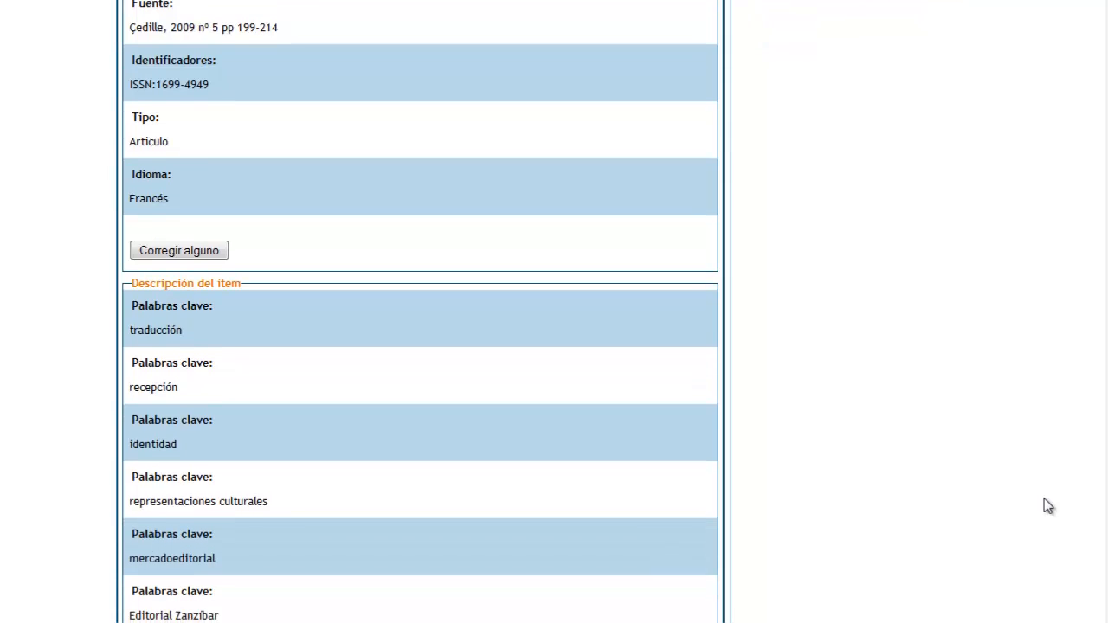
{"action": "scroll", "coordinate": [1044, 507], "scroll_direction": "down", "scroll_amount": 8}
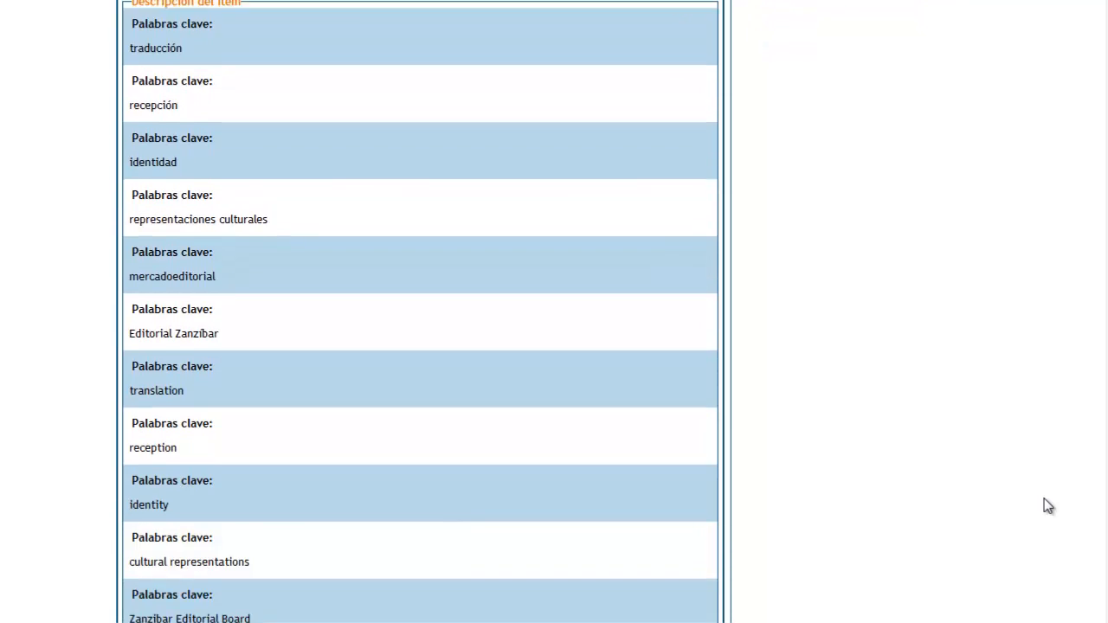
{"action": "scroll", "coordinate": [1044, 507], "scroll_direction": "down", "scroll_amount": 9}
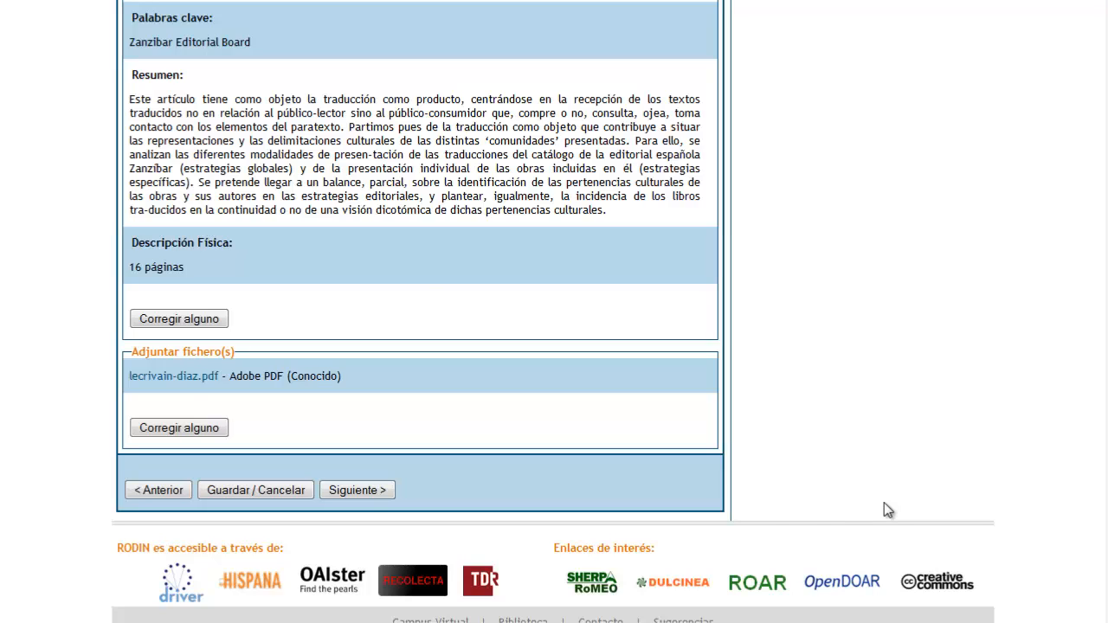
{"action": "left_click", "coordinate": [355, 490]}
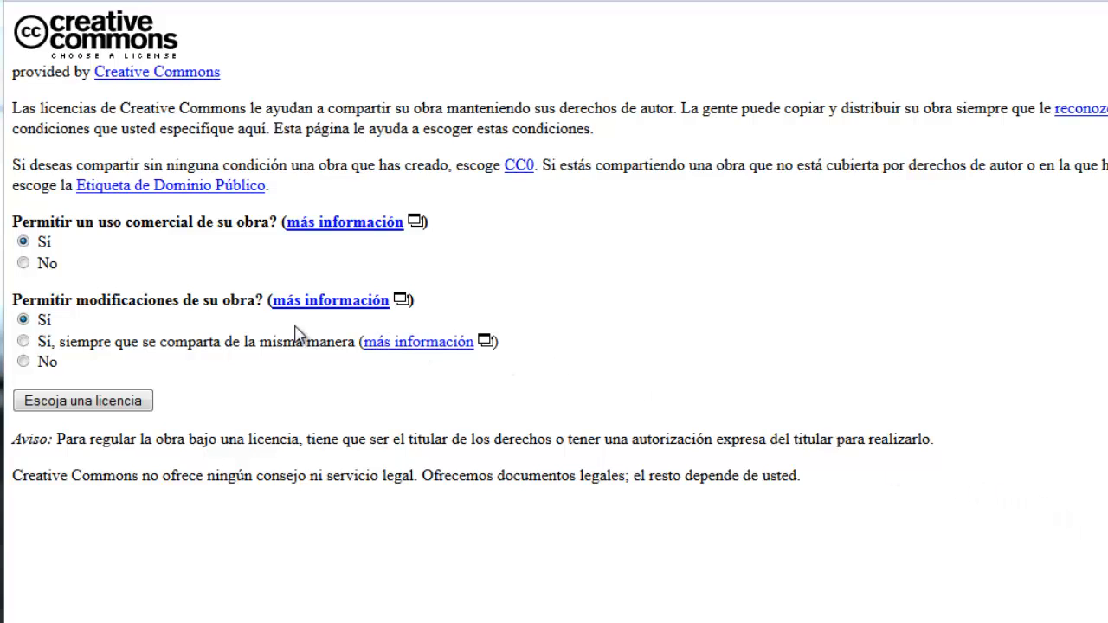
Choose a Creative Commons licence that allows neither commercial use nor modifications of the work, and continue to the distribution licence stage.
{"action": "left_click", "coordinate": [23, 263]}
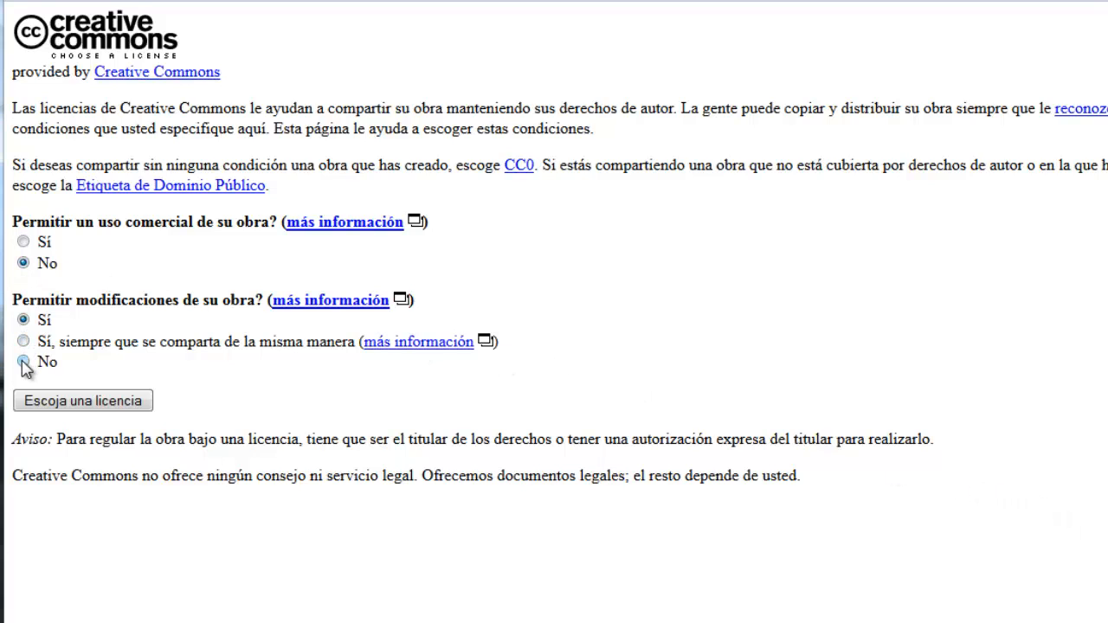
{"action": "left_click", "coordinate": [23, 362]}
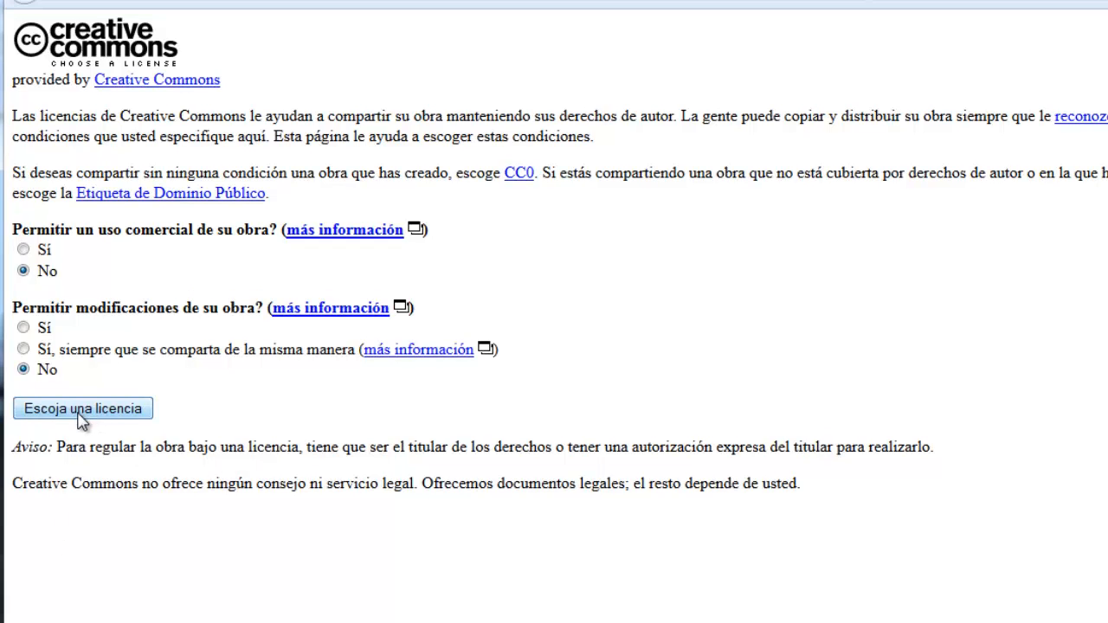
{"action": "left_click", "coordinate": [83, 410]}
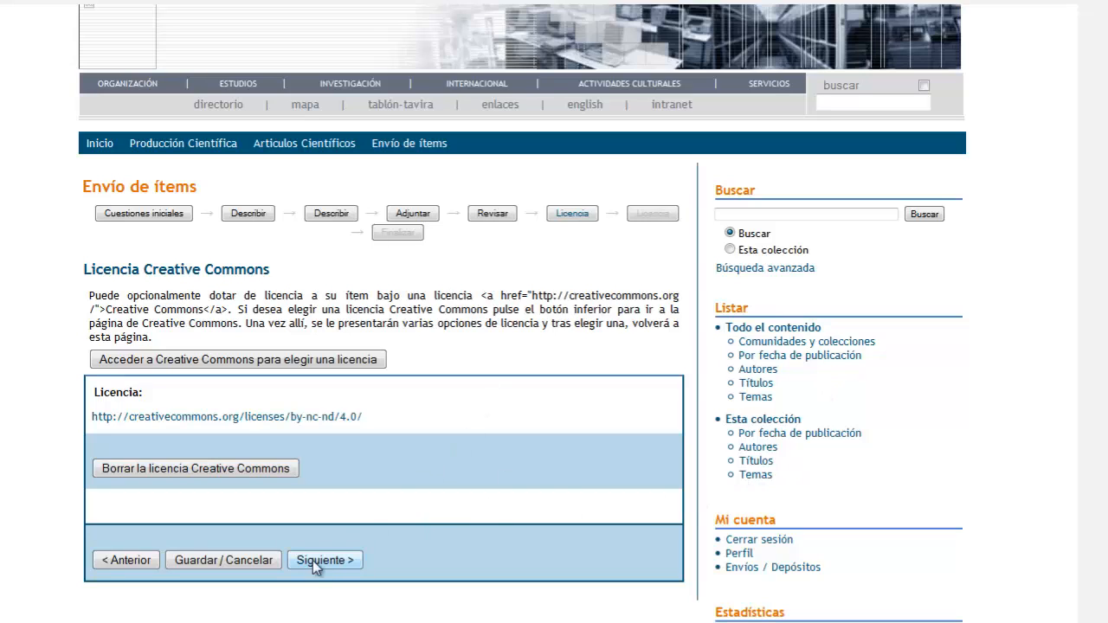
{"action": "left_click", "coordinate": [336, 560]}
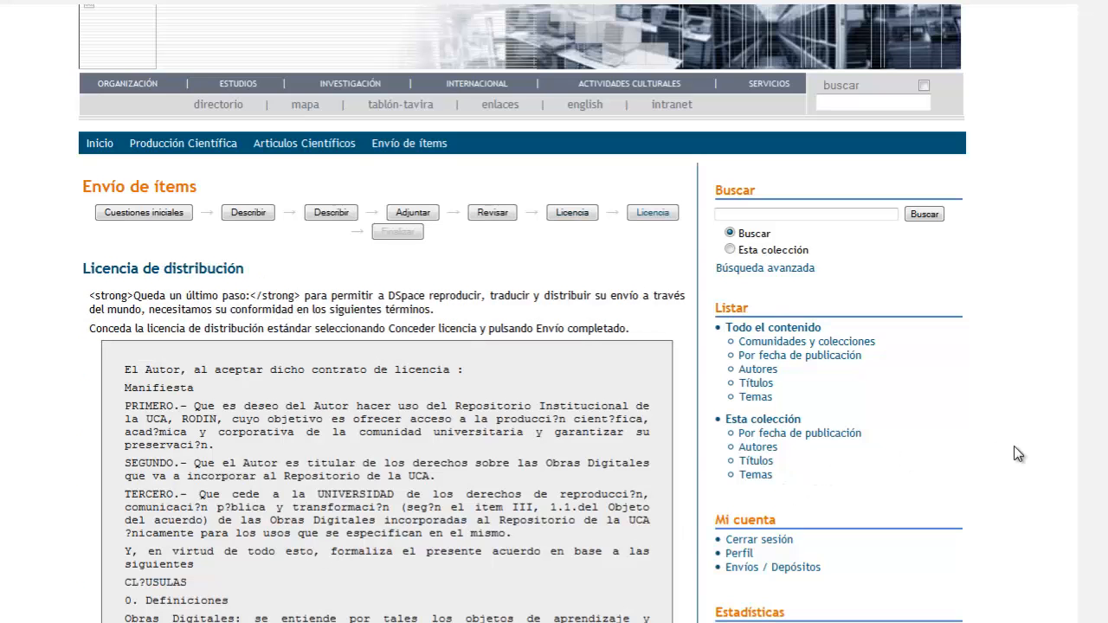
Read through the distribution licence terms, grant the licence to complete the submission, and open the list of submissions and deposits.
{"action": "scroll", "coordinate": [1014, 446], "scroll_direction": "down", "scroll_amount": 1}
{"action": "scroll", "coordinate": [1015, 446], "scroll_direction": "down", "scroll_amount": 1}
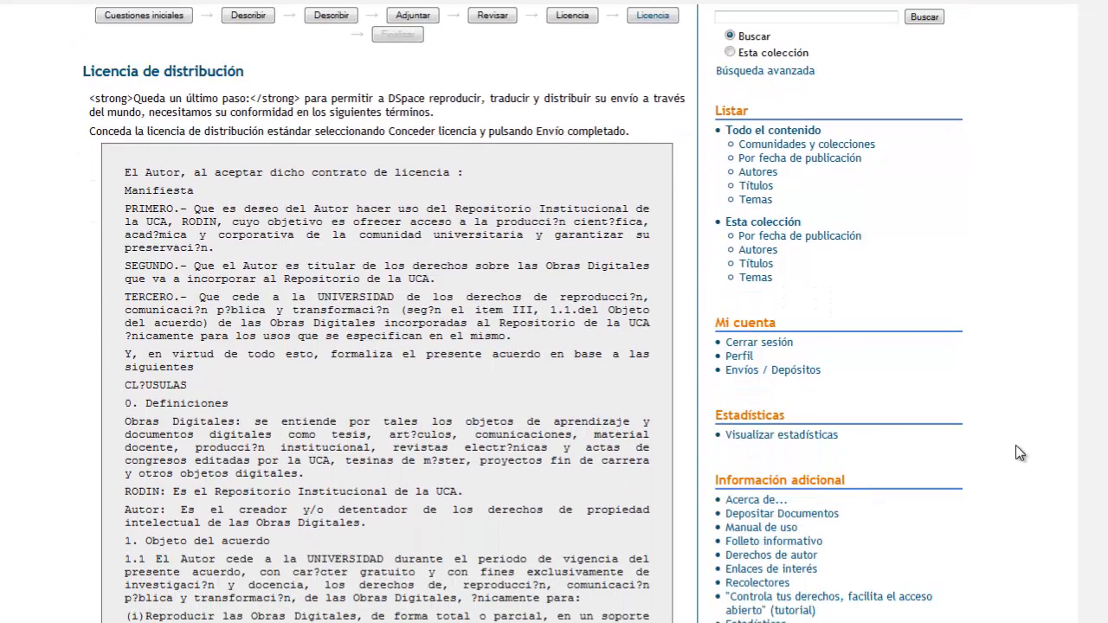
{"action": "scroll", "coordinate": [1016, 445], "scroll_direction": "down", "scroll_amount": 1}
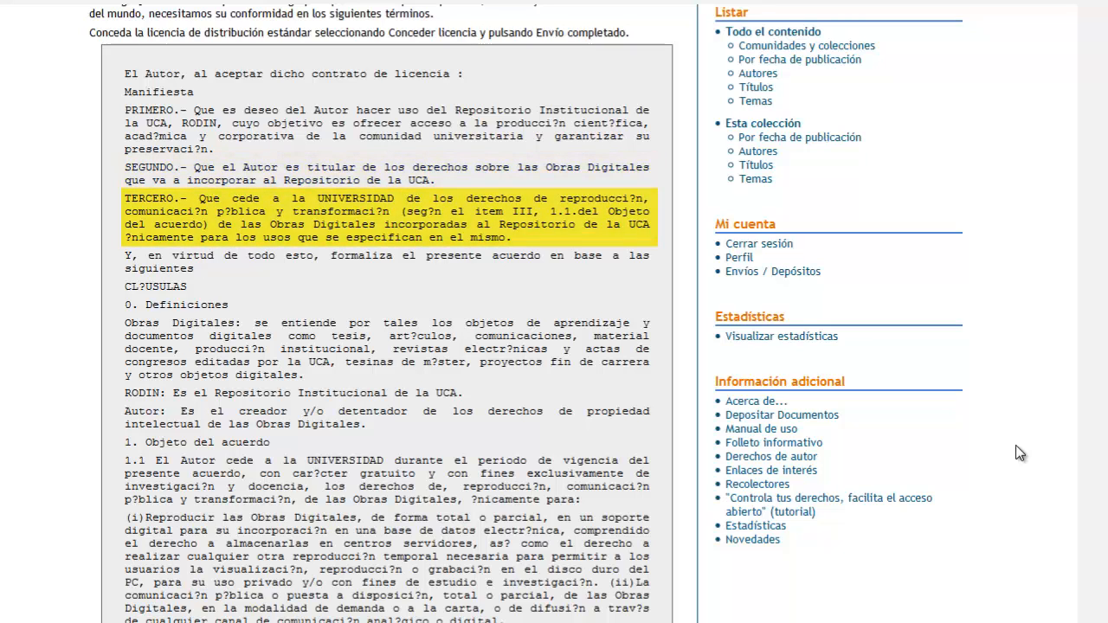
{"action": "scroll", "coordinate": [1015, 445], "scroll_direction": "down", "scroll_amount": 1}
{"action": "scroll", "coordinate": [1016, 445], "scroll_direction": "down", "scroll_amount": 4}
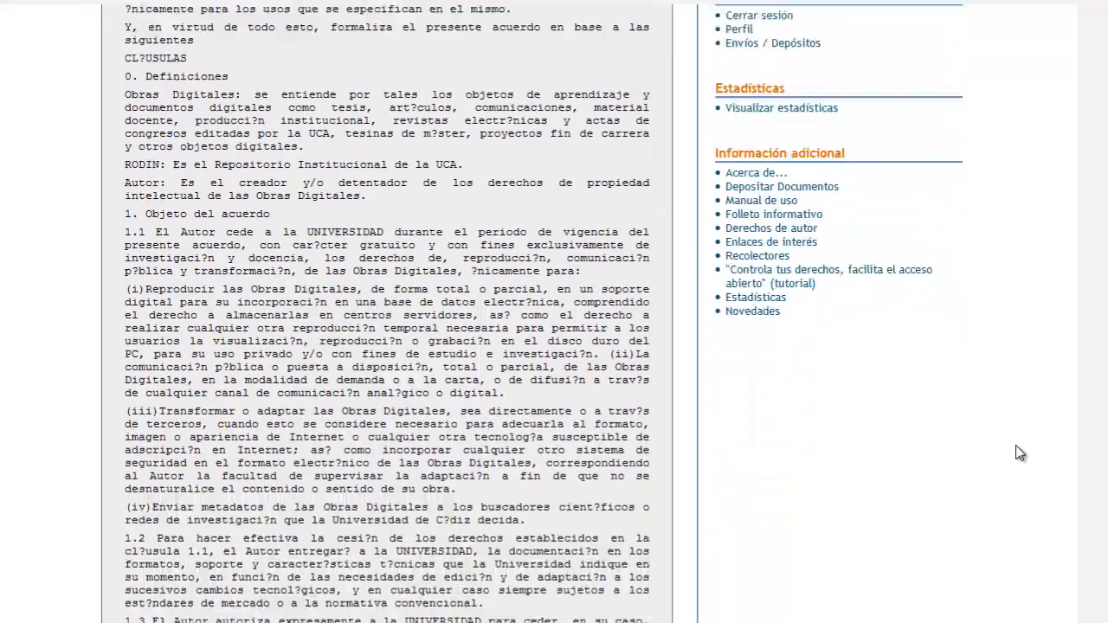
{"action": "scroll", "coordinate": [388, 312], "scroll_direction": "down", "scroll_amount": 15}
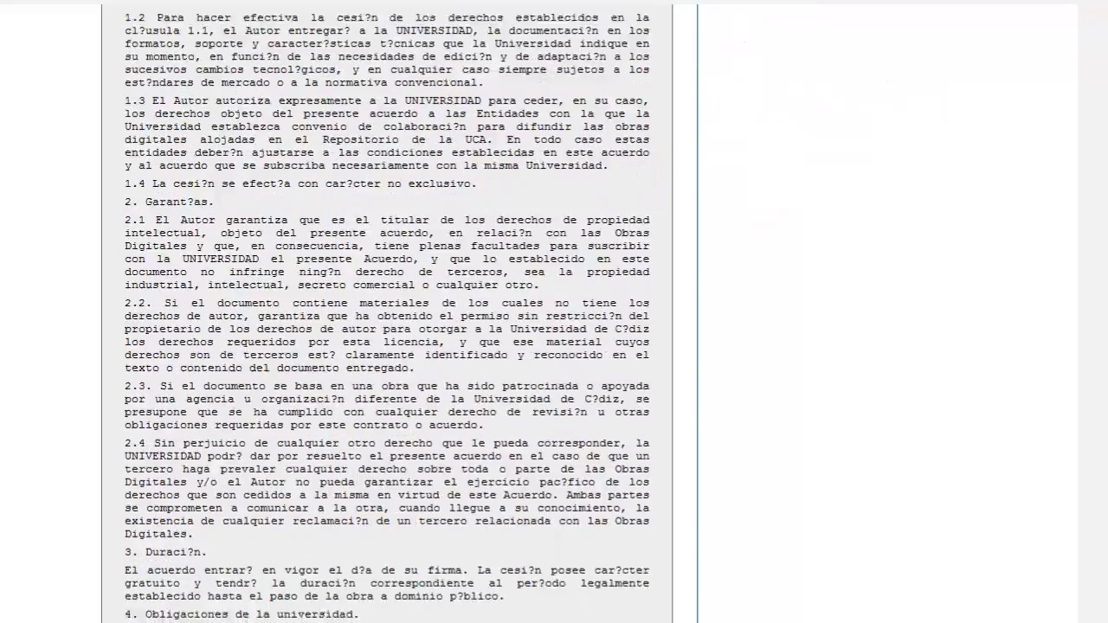
{"action": "scroll", "coordinate": [247, 473], "scroll_direction": "down", "scroll_amount": 10}
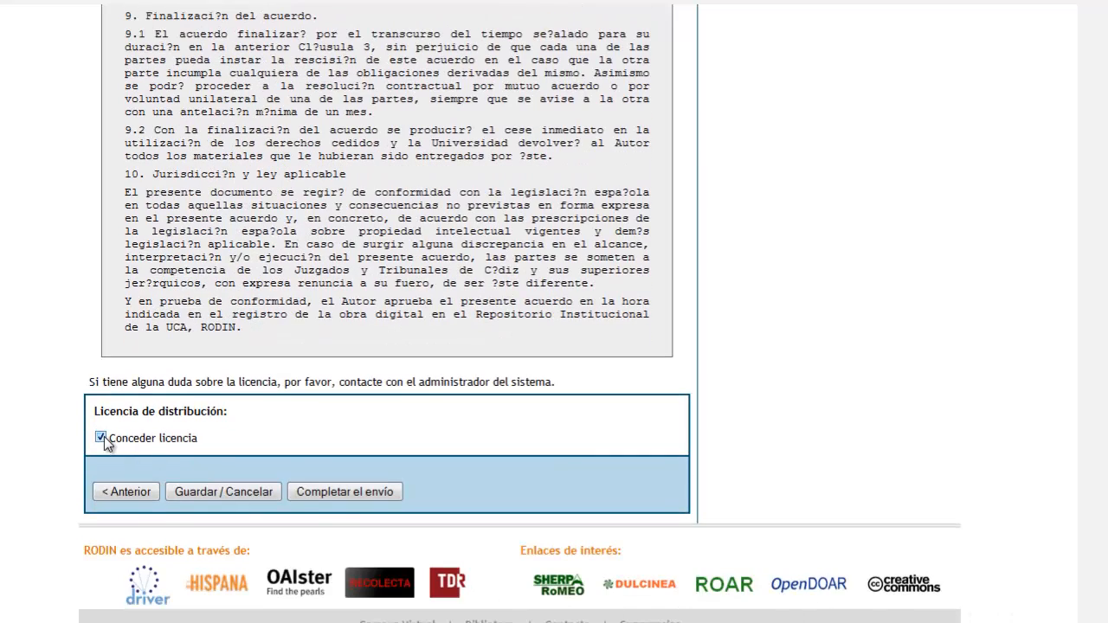
{"action": "left_click", "coordinate": [357, 492]}
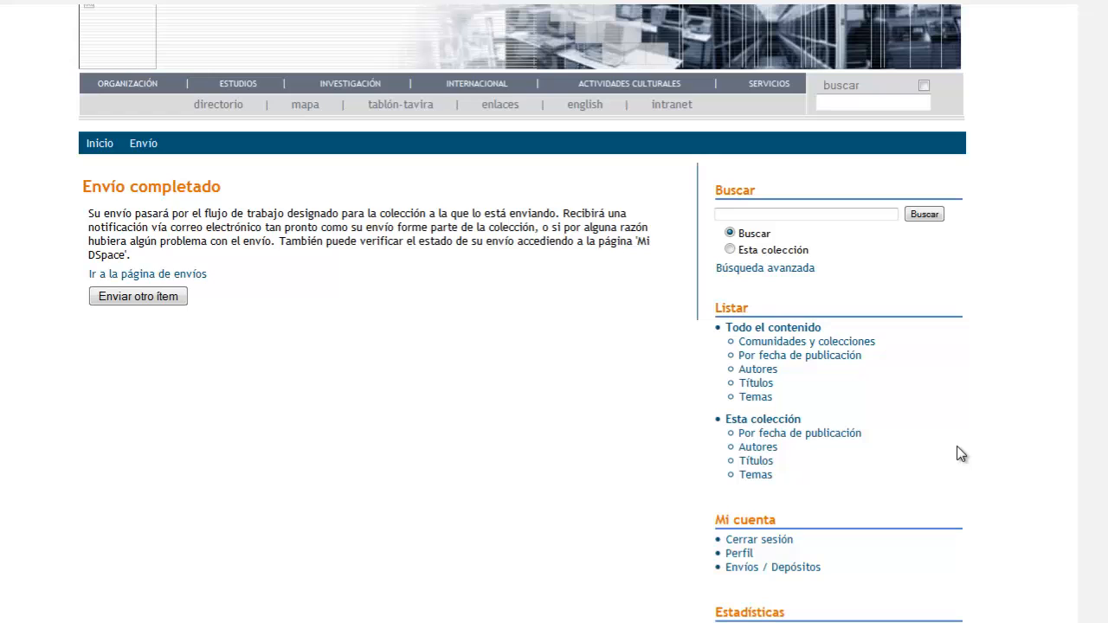
{"action": "left_click", "coordinate": [756, 569]}
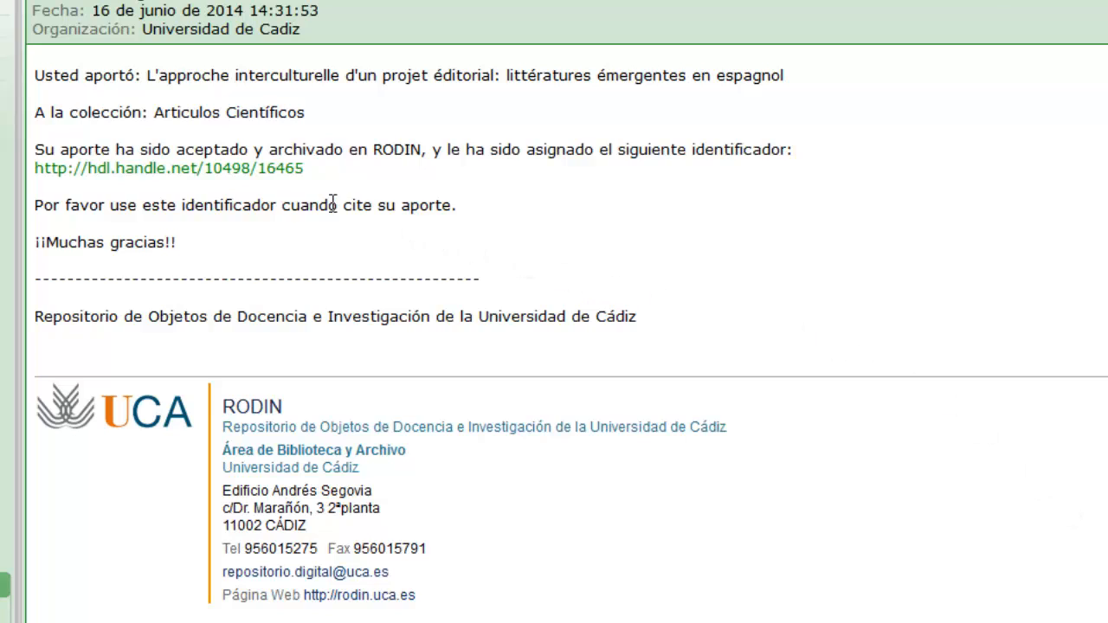
Open the archived article from the handle link in the acceptance email, review its record and file, and view its Creative Commons licence.
{"action": "left_click", "coordinate": [198, 171]}
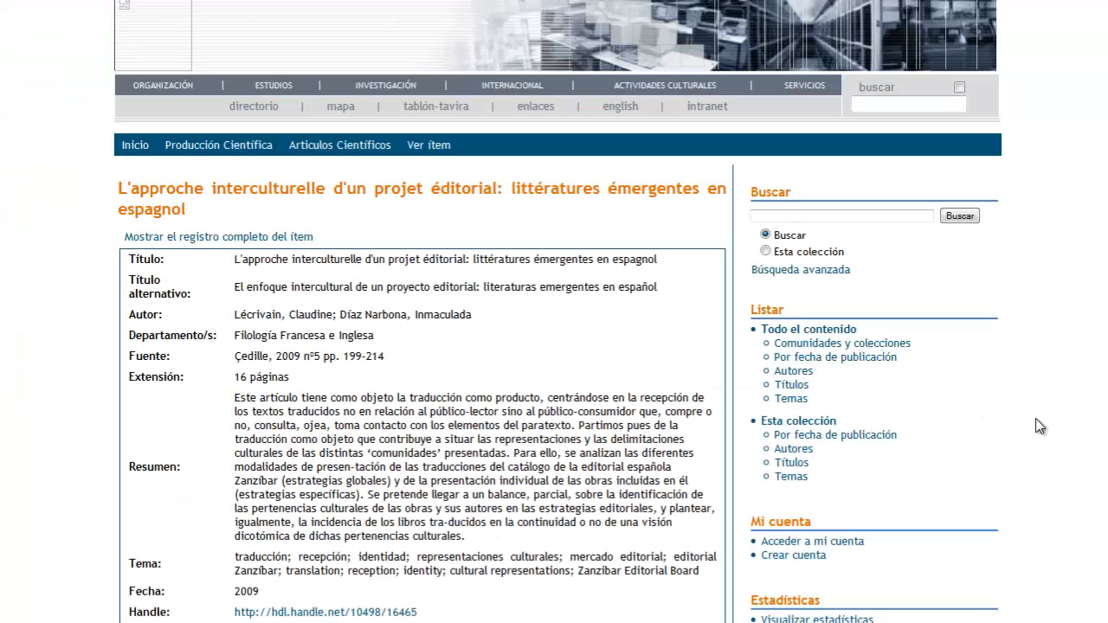
{"action": "scroll", "coordinate": [1039, 426], "scroll_direction": "down", "scroll_amount": 3}
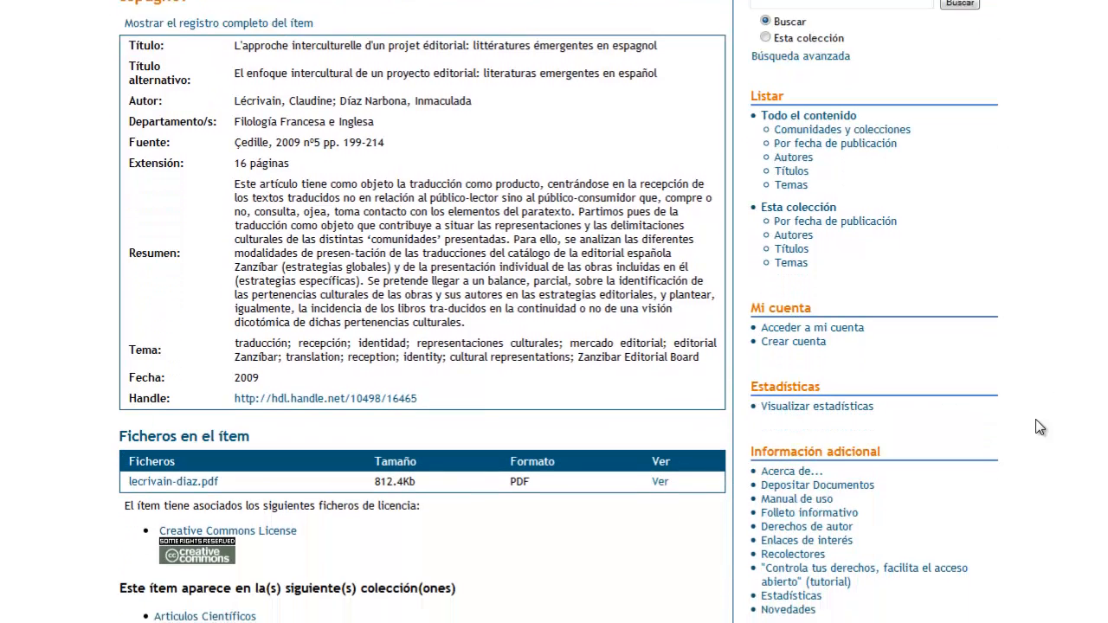
{"action": "scroll", "coordinate": [1039, 426], "scroll_direction": "down", "scroll_amount": 1}
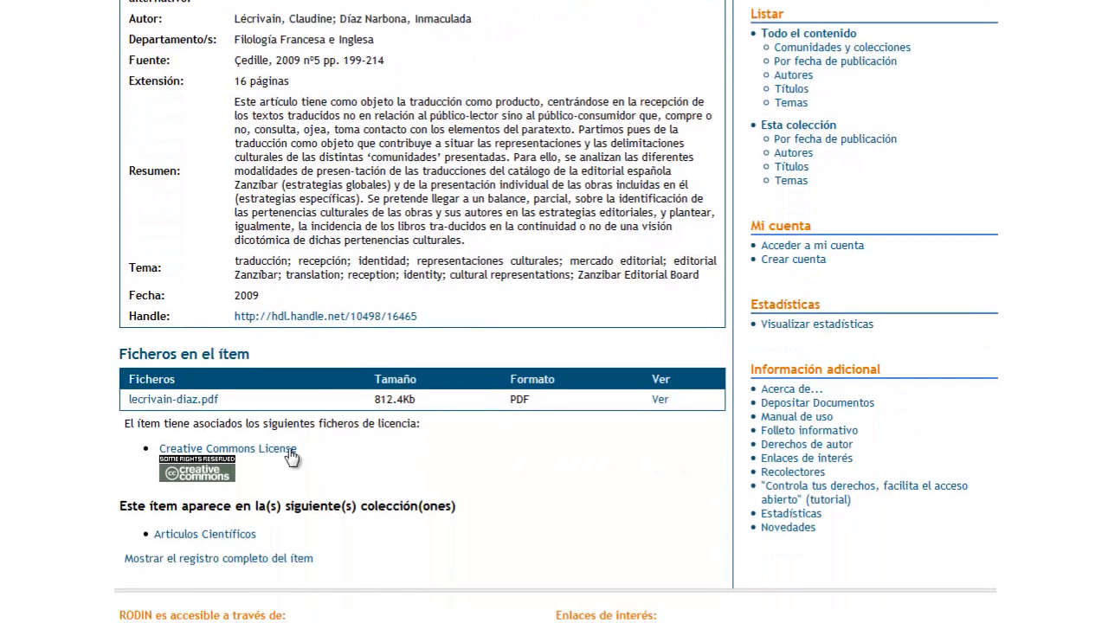
{"action": "left_click", "coordinate": [242, 454]}
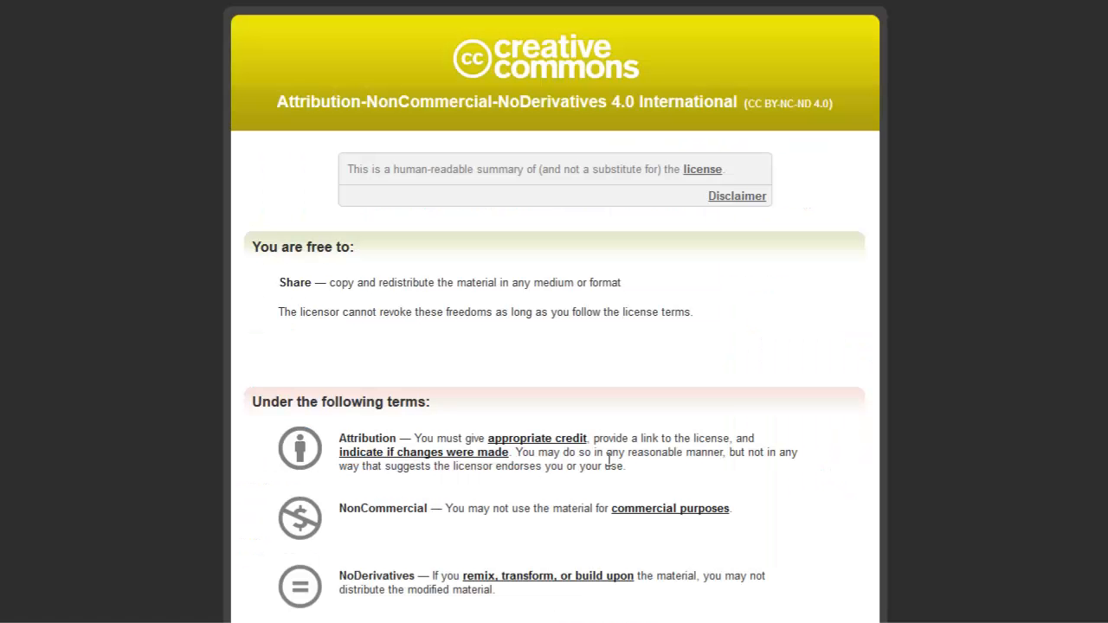